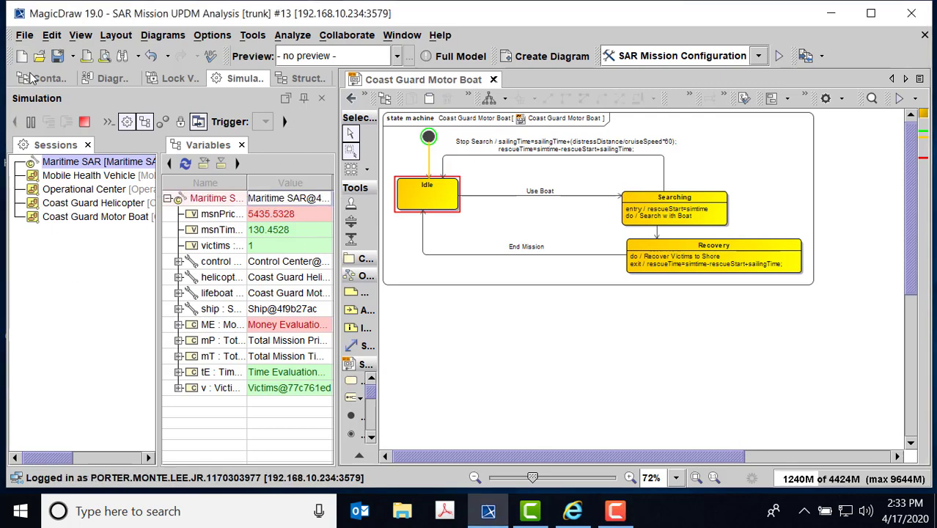
Switch the left panel from Simulation to the Containment tree
left_click(29, 77)
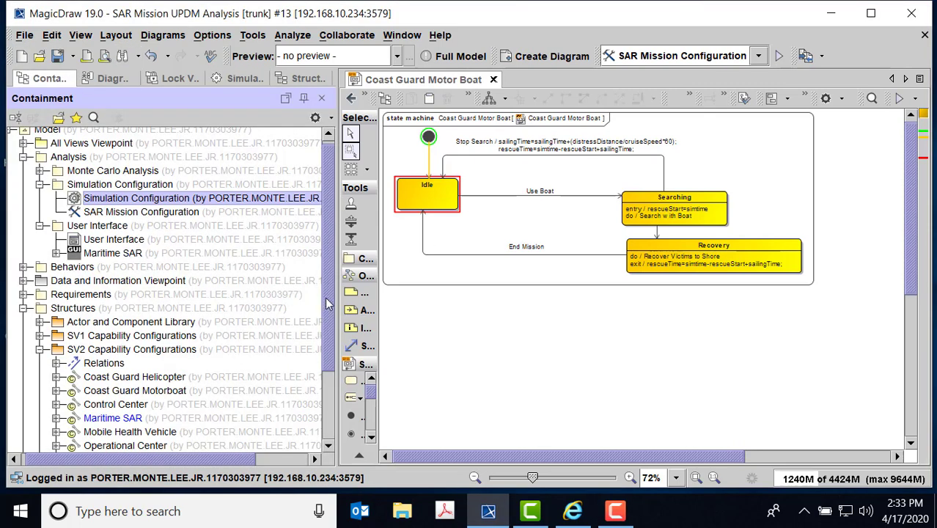
Open the Start overview diagram and select its Monte Carlo Analysis shape
left_click_drag(326, 302, 338, 455)
double_click(61, 446)
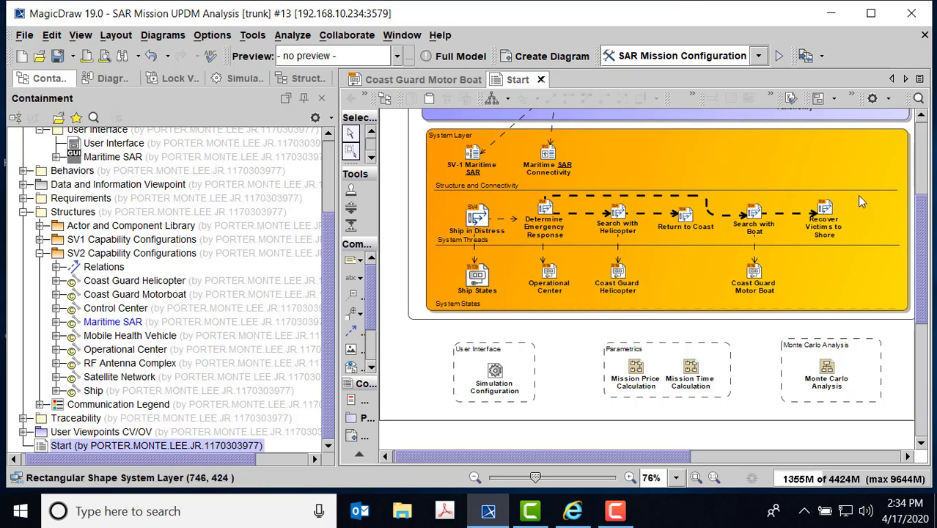
left_click(840, 371)
Open the Monte Carlo Analysis diagram, expand its package and SAR Monte Carlo Analysis, and peek at Maritime SAR
double_click(840, 371)
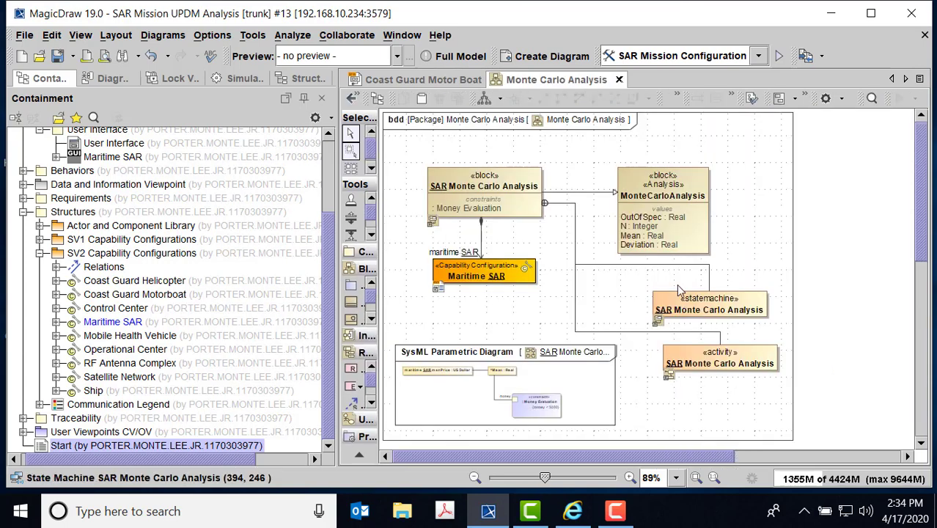
scroll(317, 250, "up", 3)
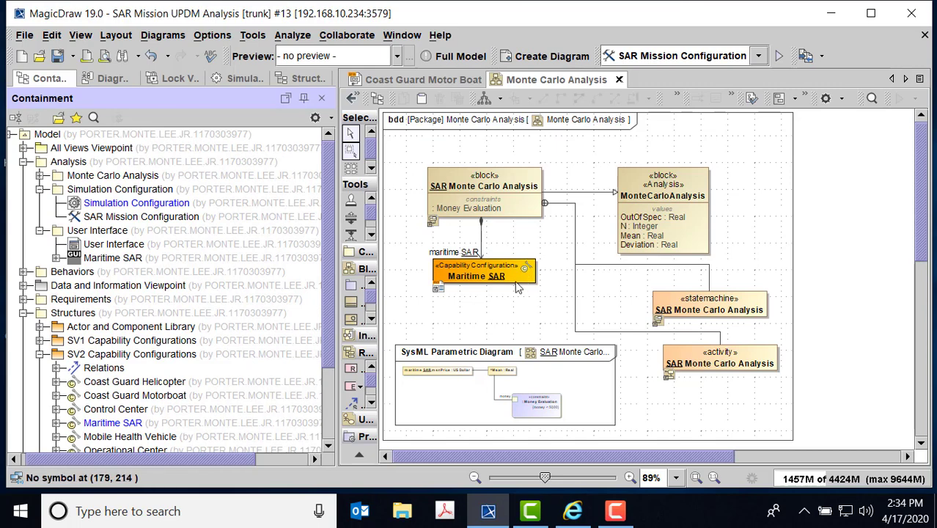
left_click(40, 176)
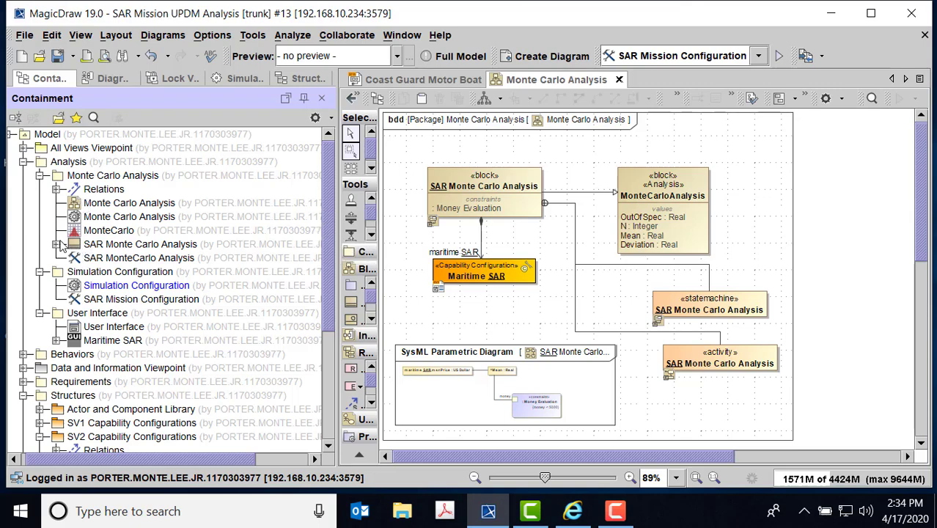
left_click(57, 244)
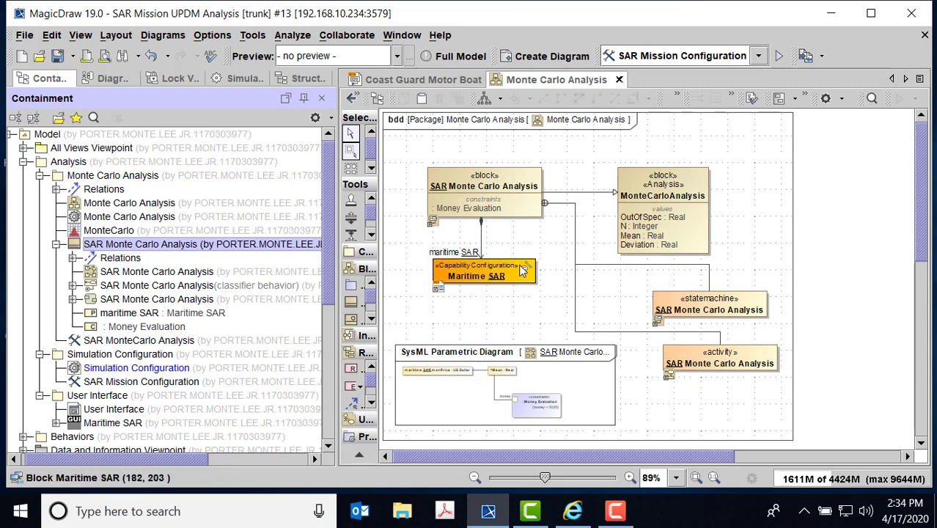
double_click(515, 271)
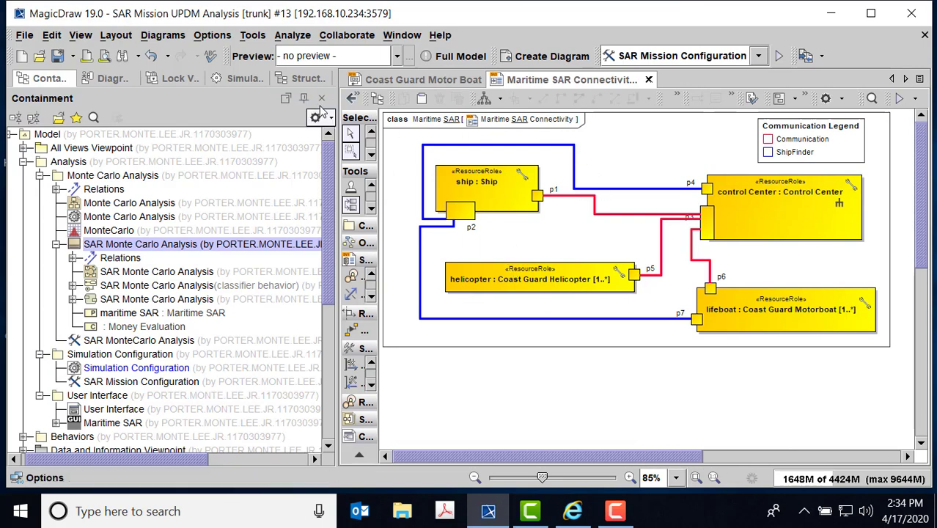
left_click(352, 102)
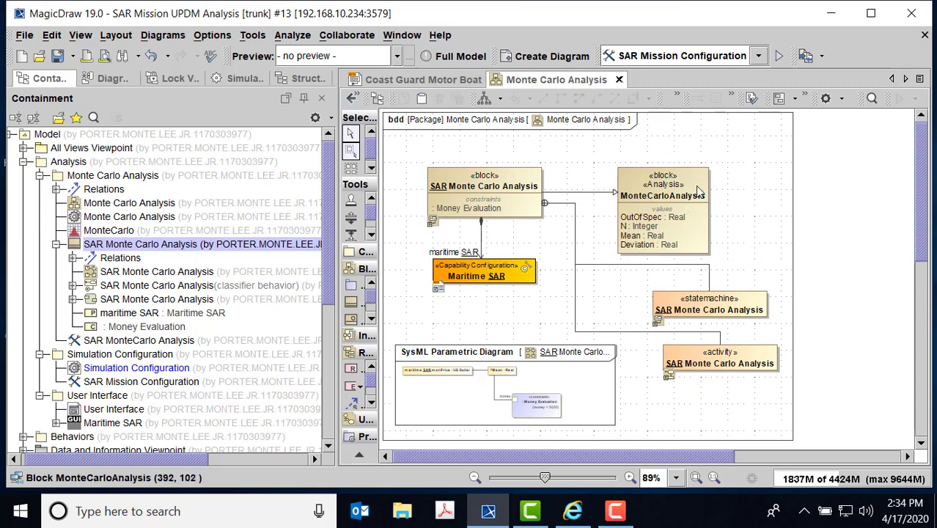
Search the model for 'montecar', including elements from standard/system profiles
left_click(51, 34)
left_click(75, 428)
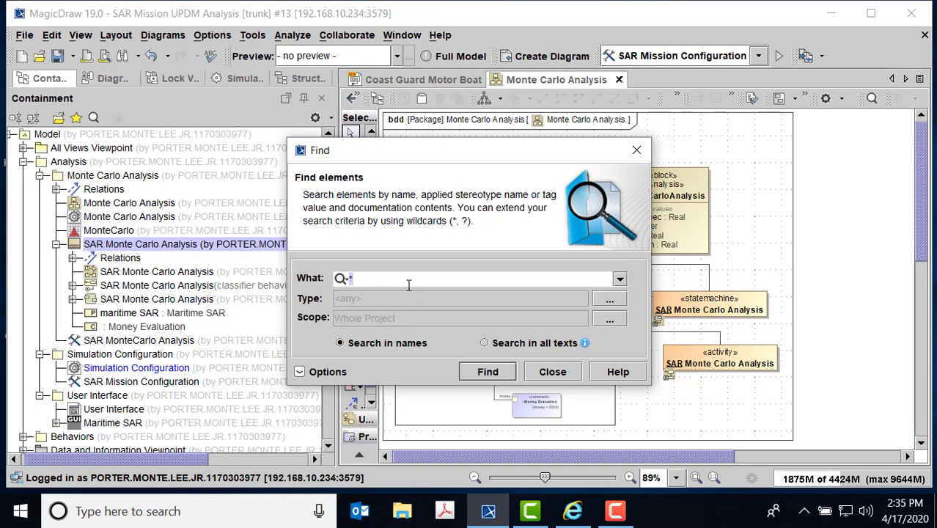
type("montecarlo")
left_click(300, 372)
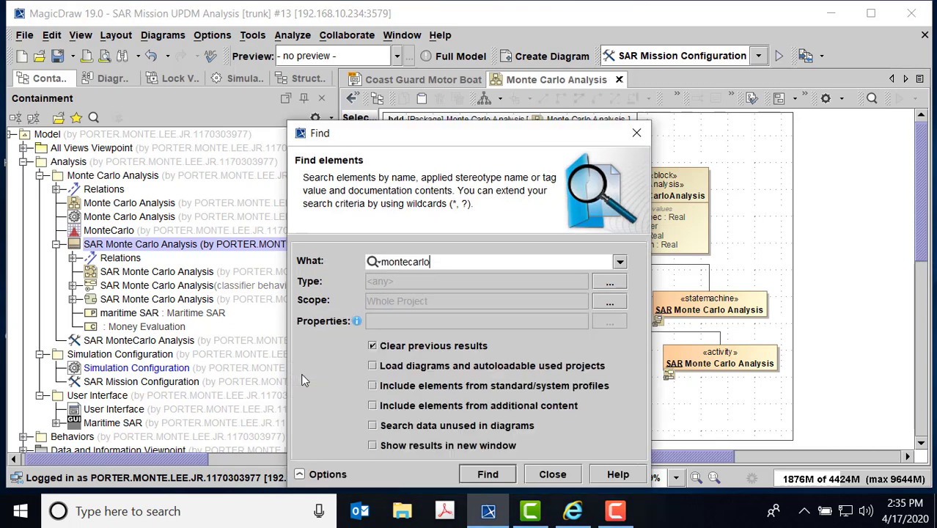
left_click(374, 386)
left_click(488, 475)
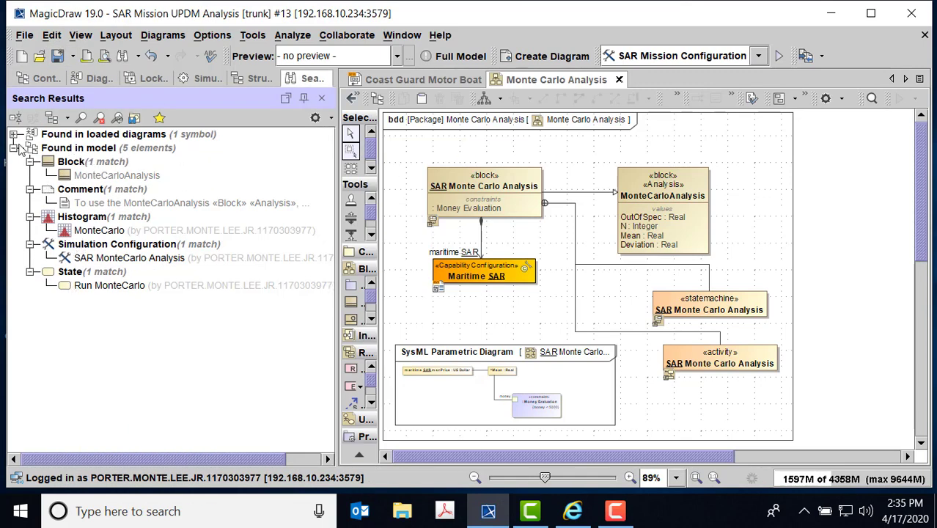
Select the MonteCarloAnalysis result in the containment tree, turning off the auxiliary resource filter
right_click(93, 178)
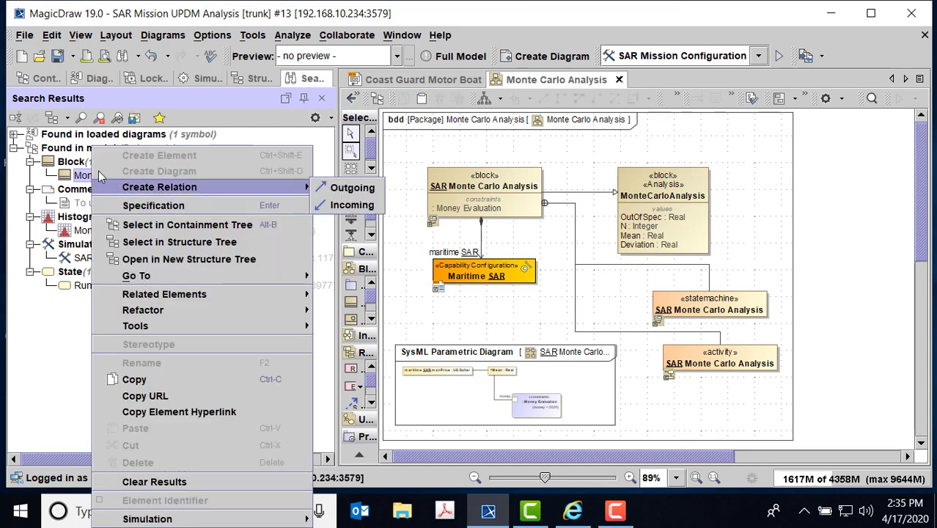
left_click(65, 178)
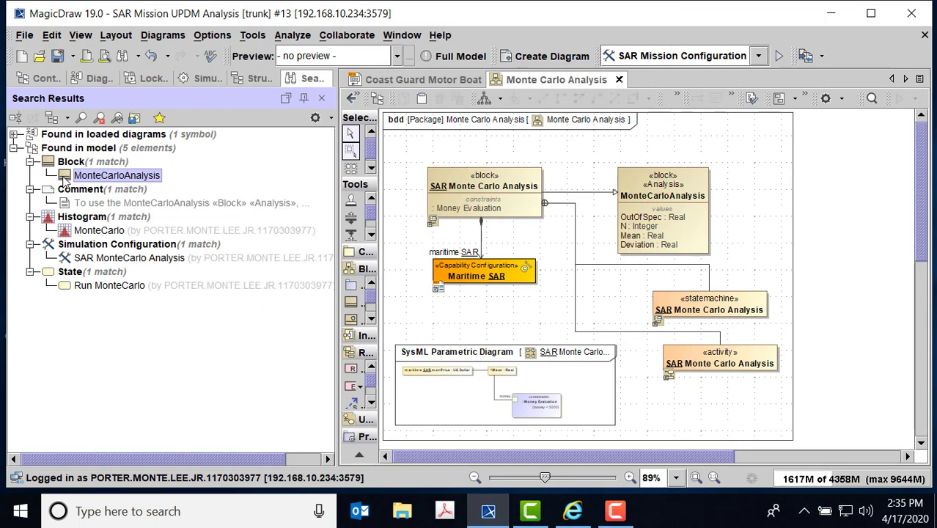
right_click(65, 177)
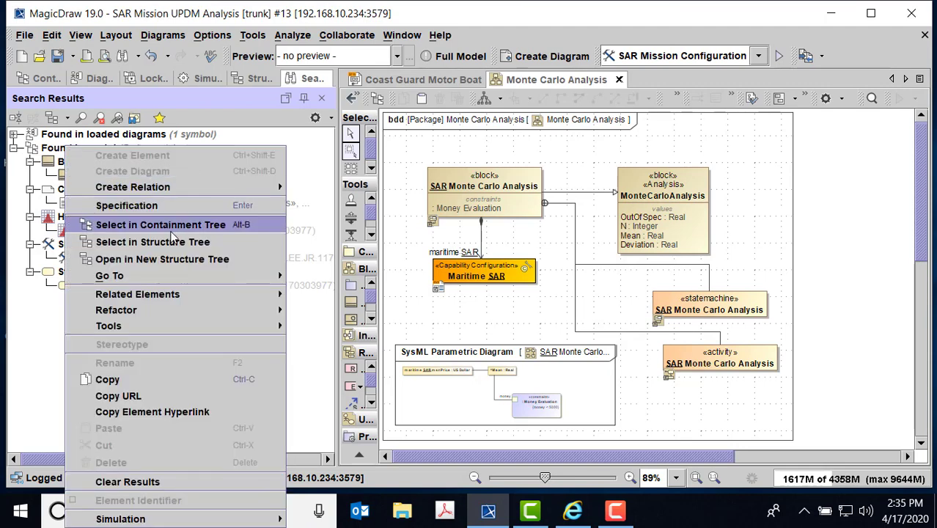
left_click(170, 222)
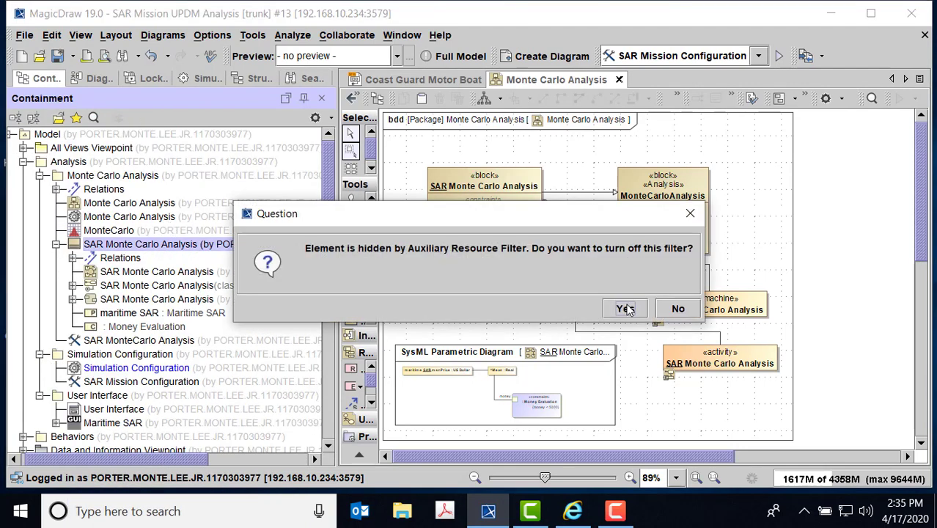
left_click(624, 309)
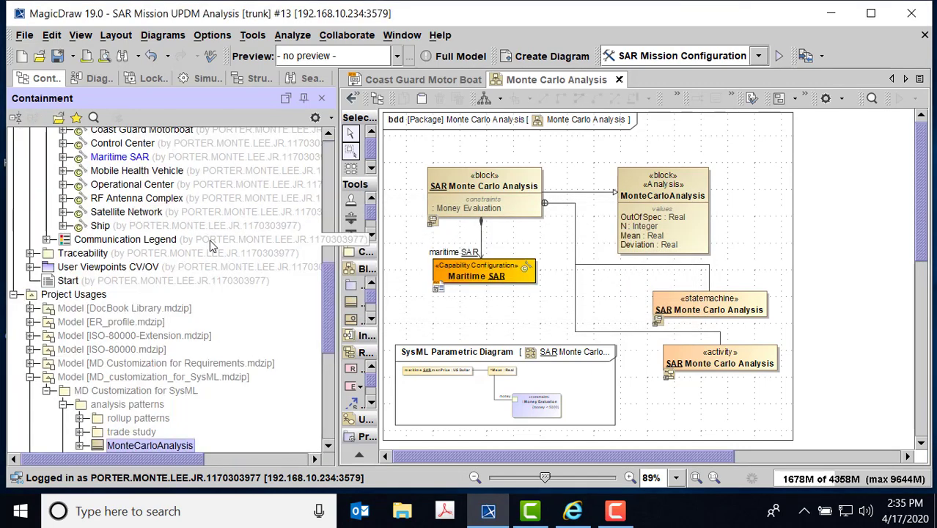
Drop the MonteCarloAnalysis block onto the diagram, then delete it again
left_click_drag(327, 283, 337, 325)
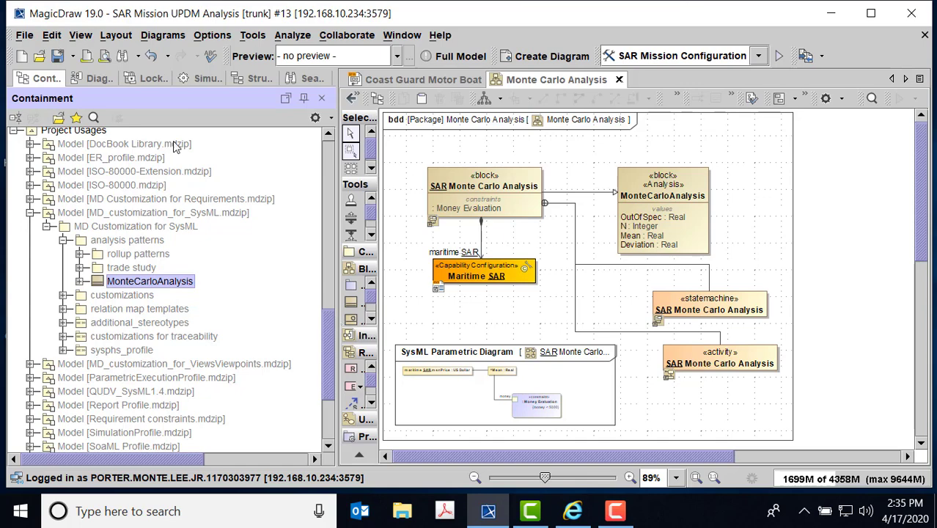
left_click_drag(156, 284, 743, 164)
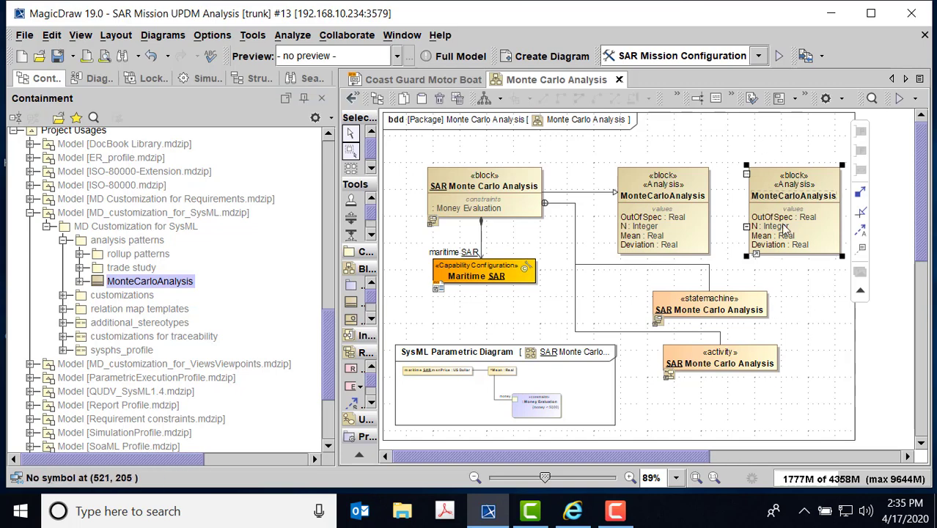
key("Delete")
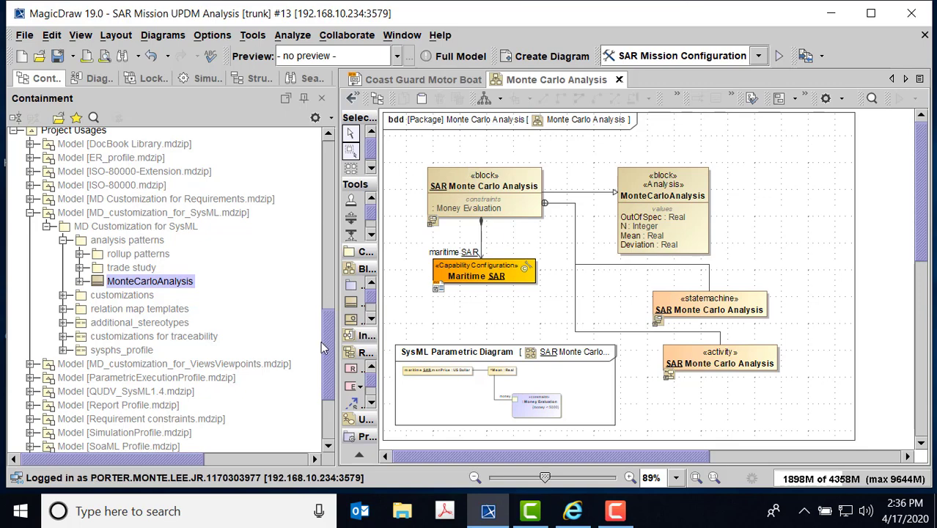
left_click_drag(327, 349, 300, 213)
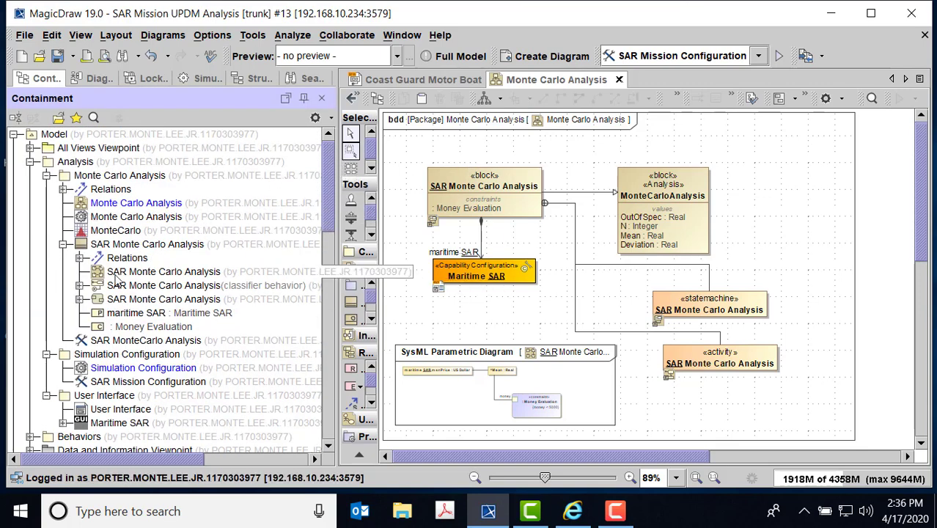
Open the SAR Monte Carlo Analysis state machine and activity diagrams
left_click(80, 286)
double_click(110, 301)
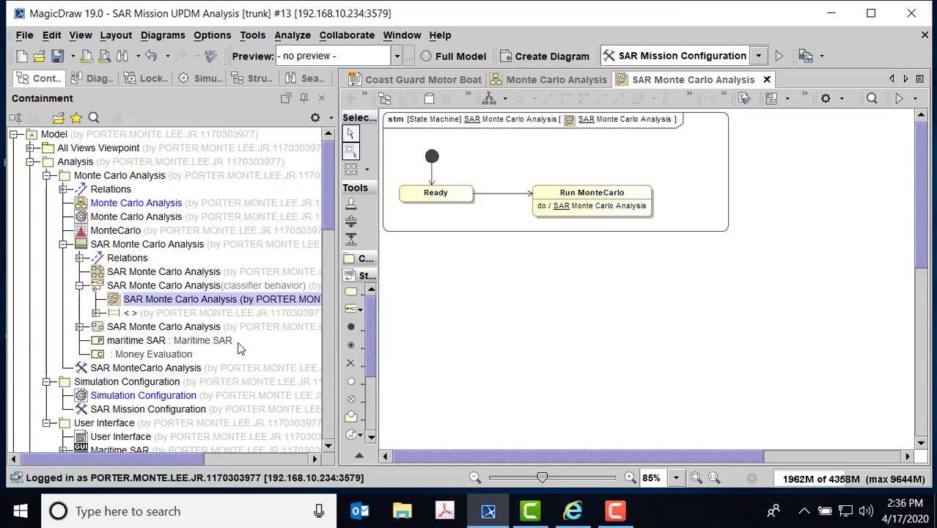
left_click(79, 327)
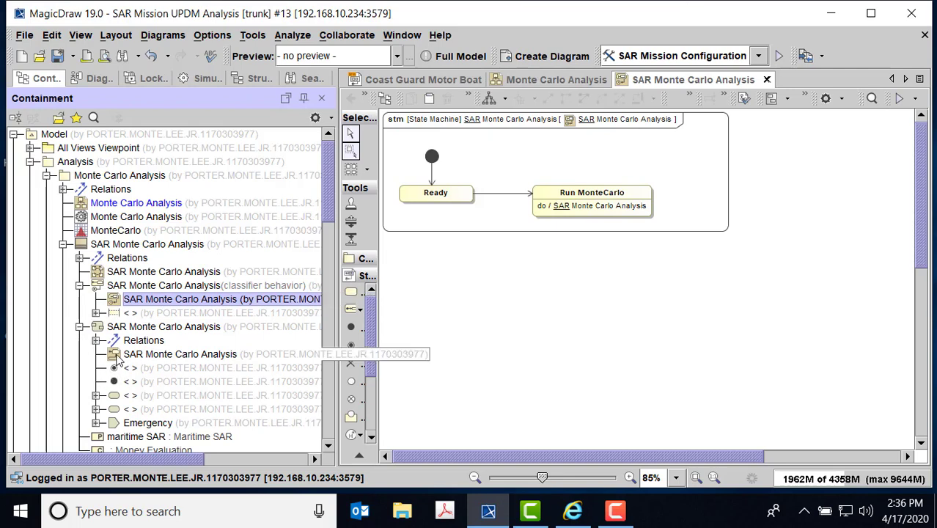
double_click(117, 356)
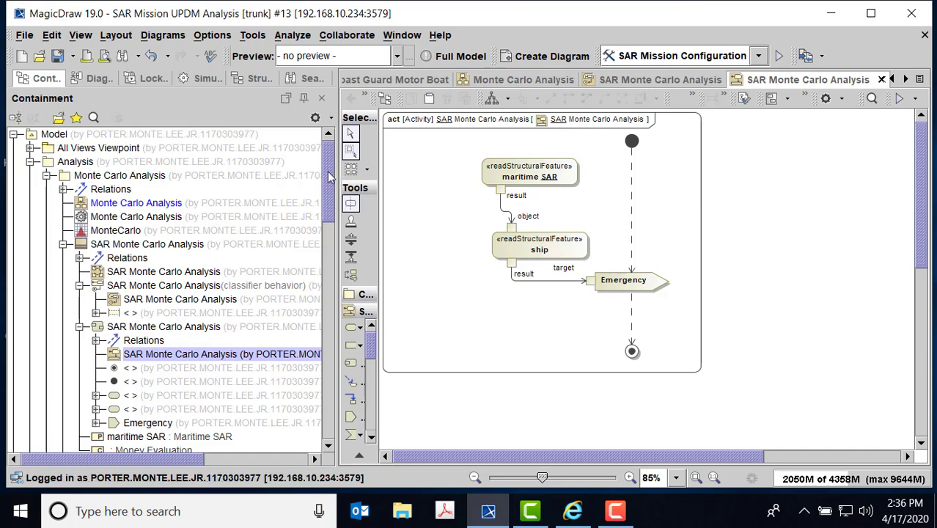
Expand Behaviors > System States > Distressed Ship State > Ship States in the tree
left_click_drag(328, 184, 337, 263)
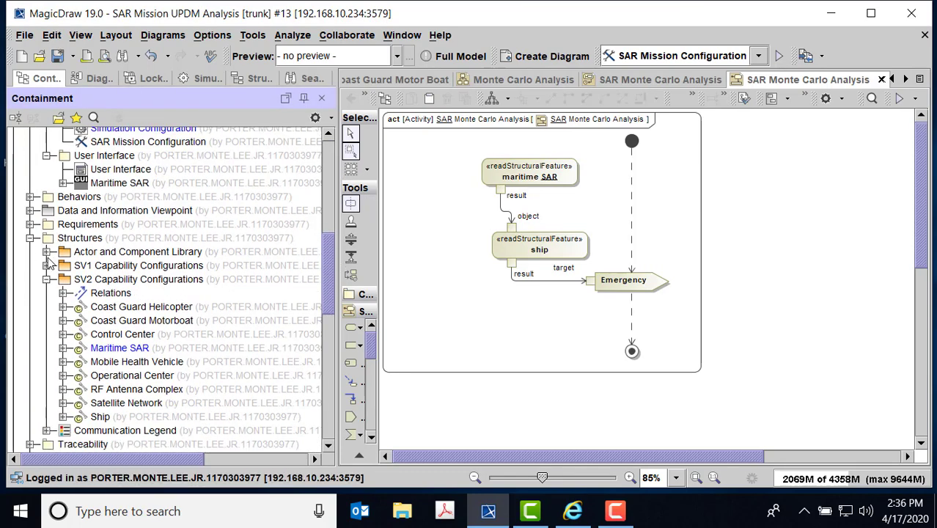
left_click(29, 197)
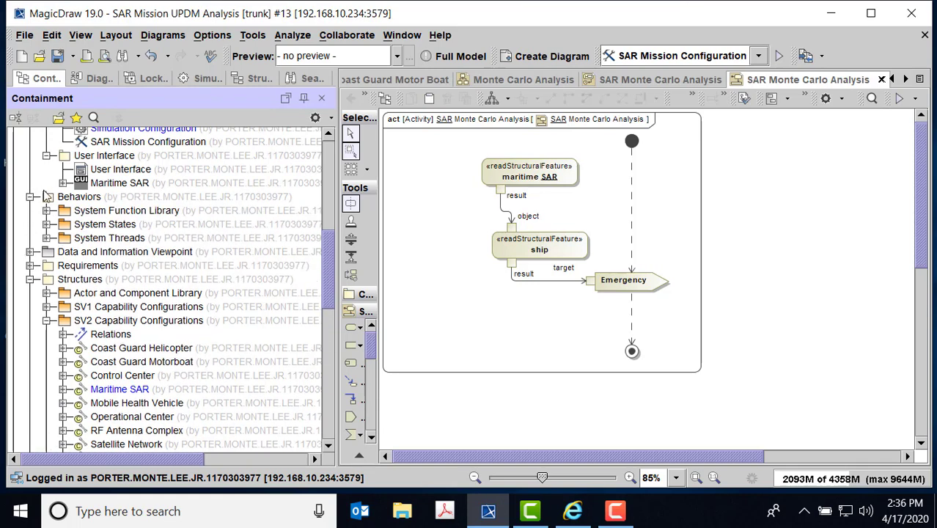
left_click(47, 224)
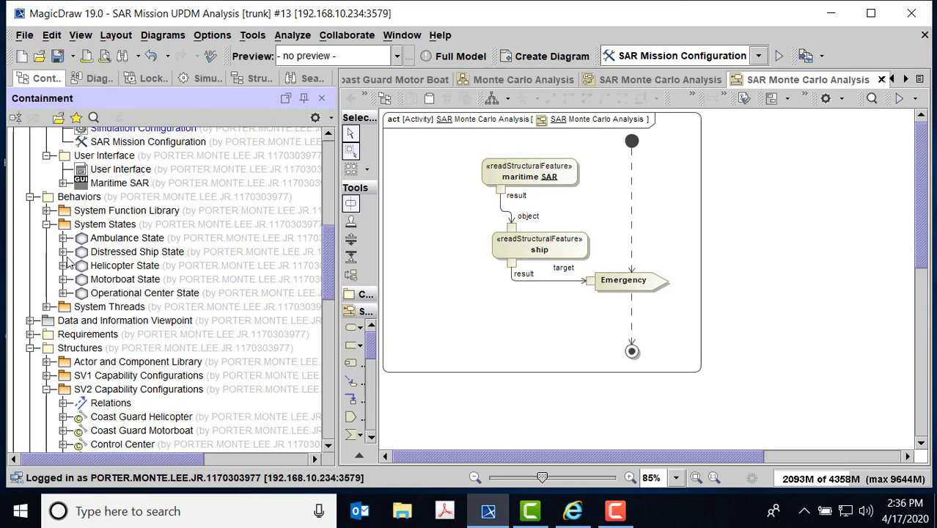
left_click(64, 252)
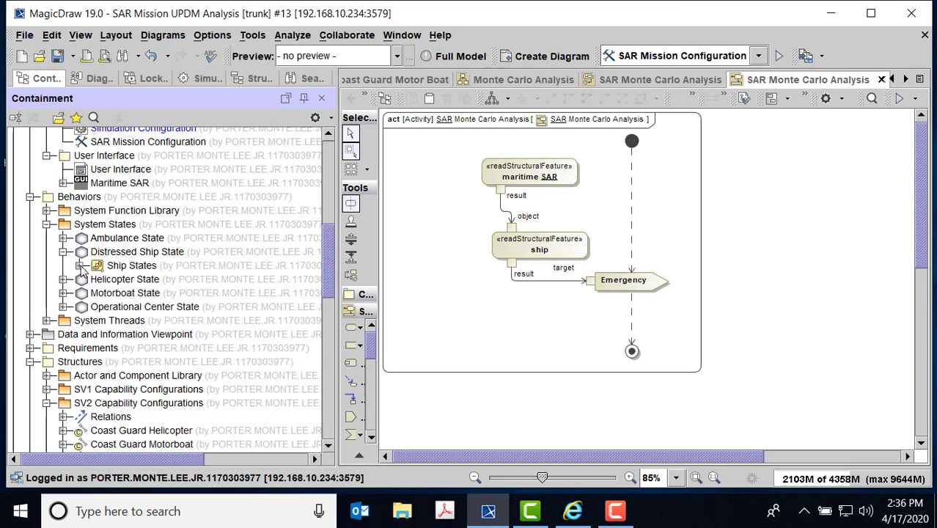
left_click(80, 265)
Review the Emergency transition's specification in Ship States, then close that diagram
double_click(115, 280)
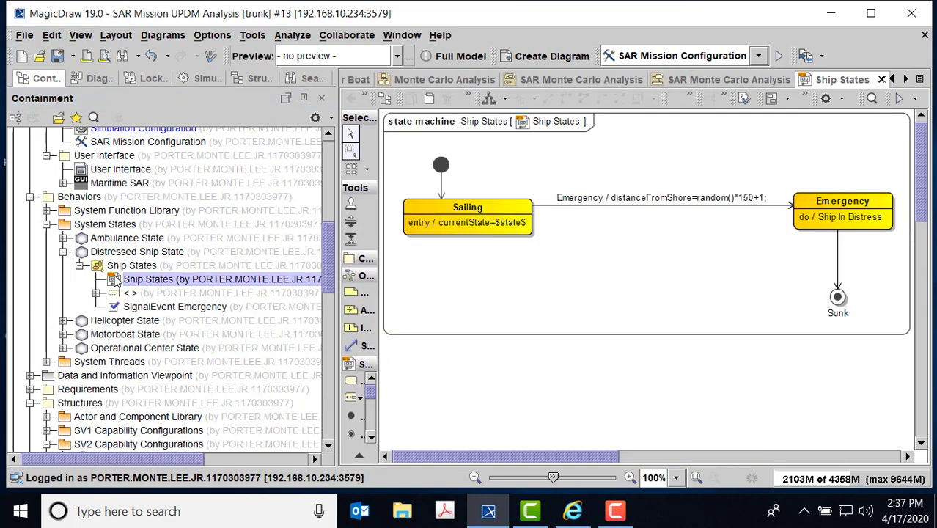
left_click(544, 209)
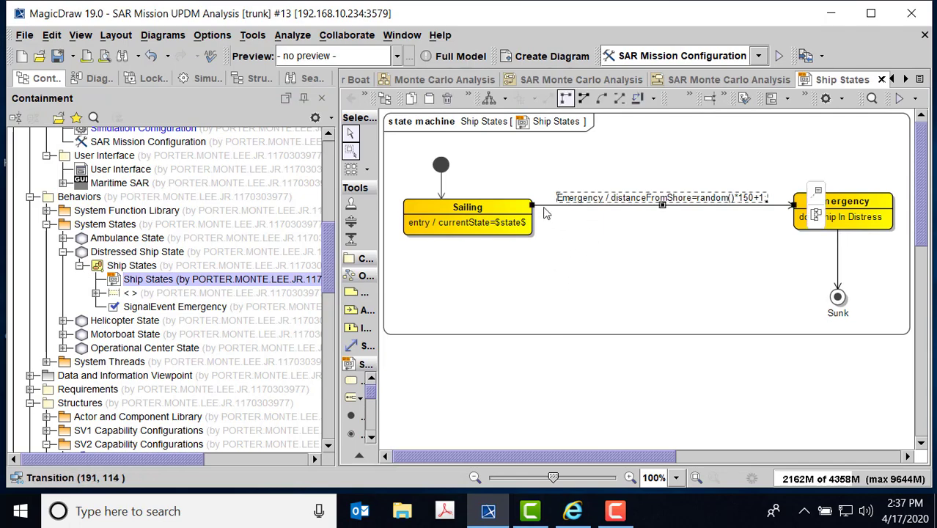
right_click(551, 208)
left_click(587, 226)
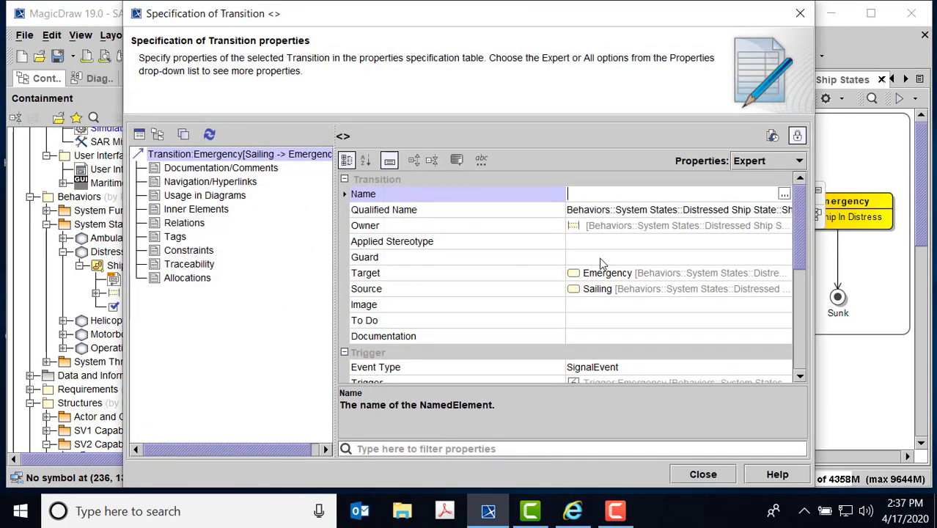
scroll(807, 235, "down", 3)
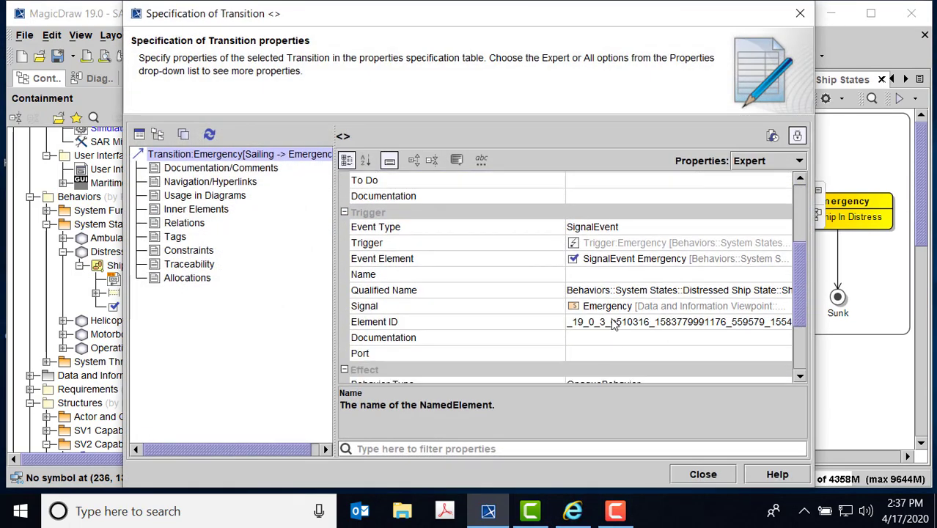
left_click(728, 476)
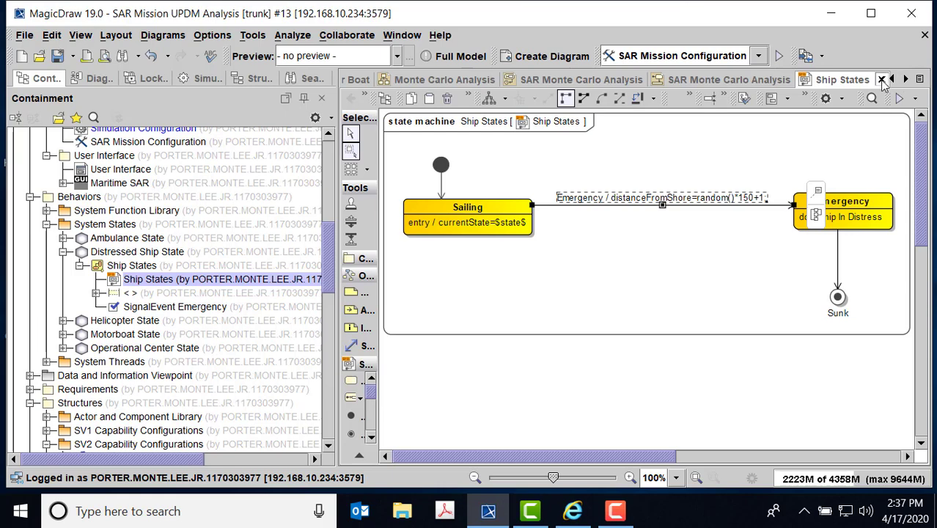
left_click(882, 79)
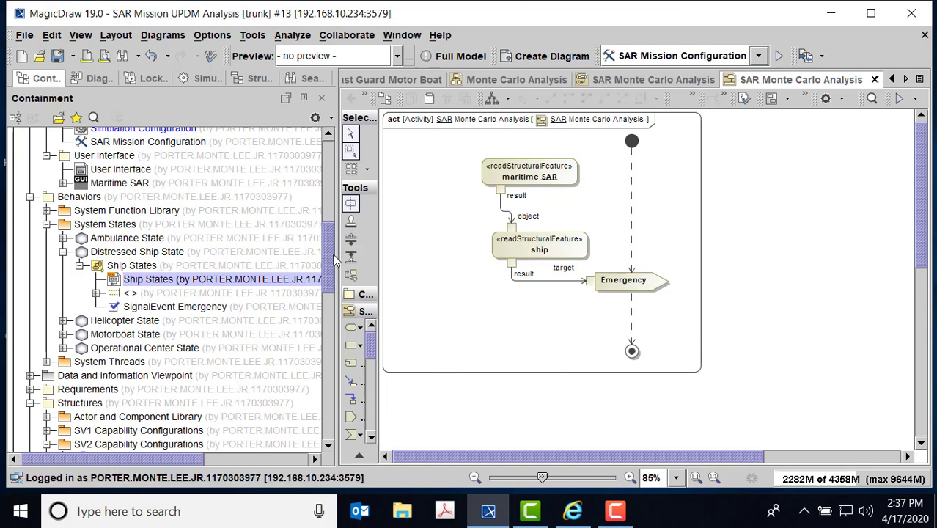
In the Structure tree, expand Analysis > Monte Carlo Analysis > SAR Monte Carlo Analysis > maritime SAR
left_click_drag(328, 264, 338, 180)
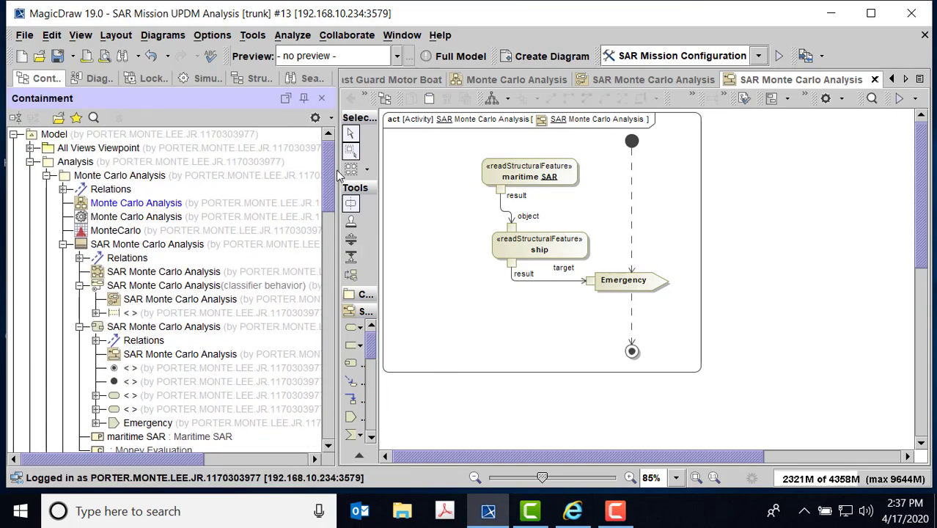
left_click(255, 78)
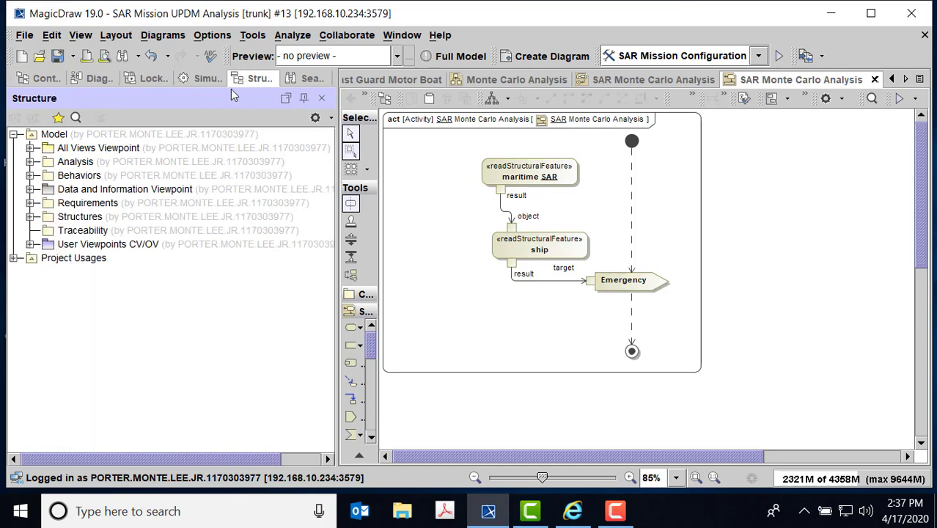
left_click(29, 162)
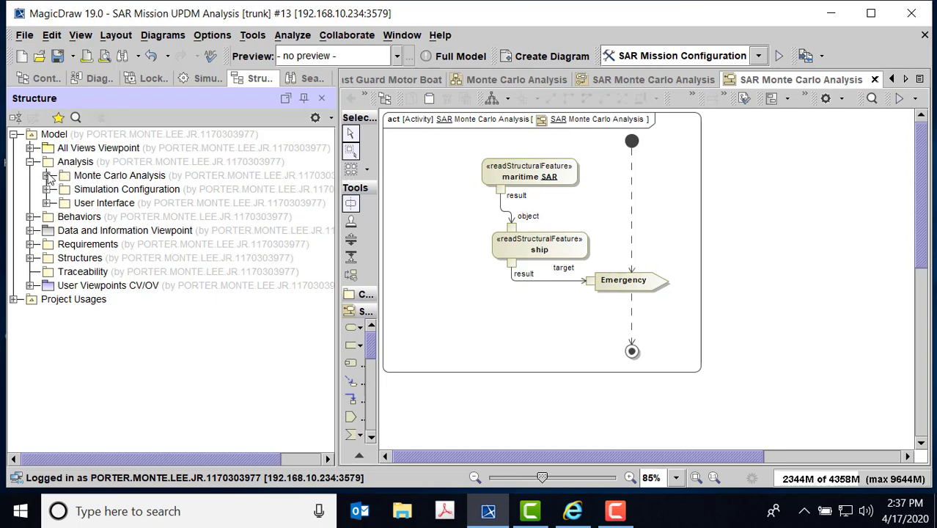
left_click(47, 176)
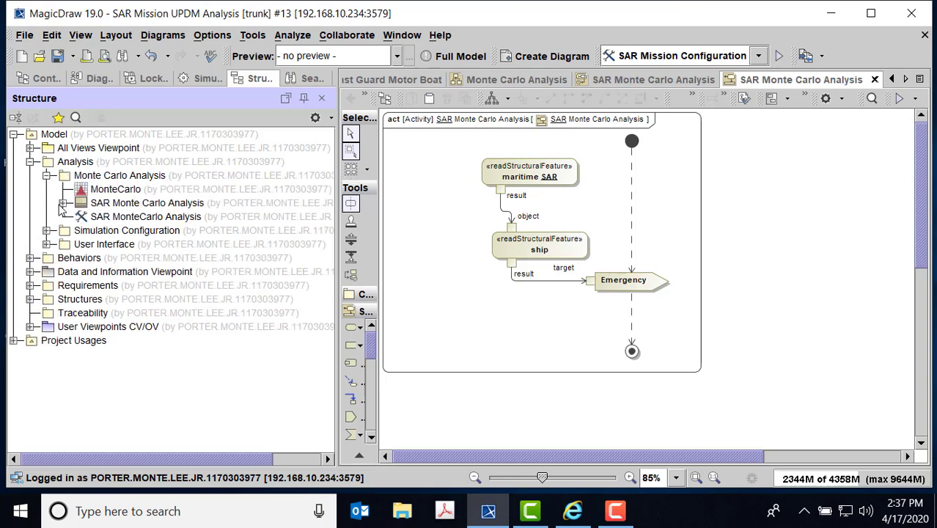
left_click(63, 204)
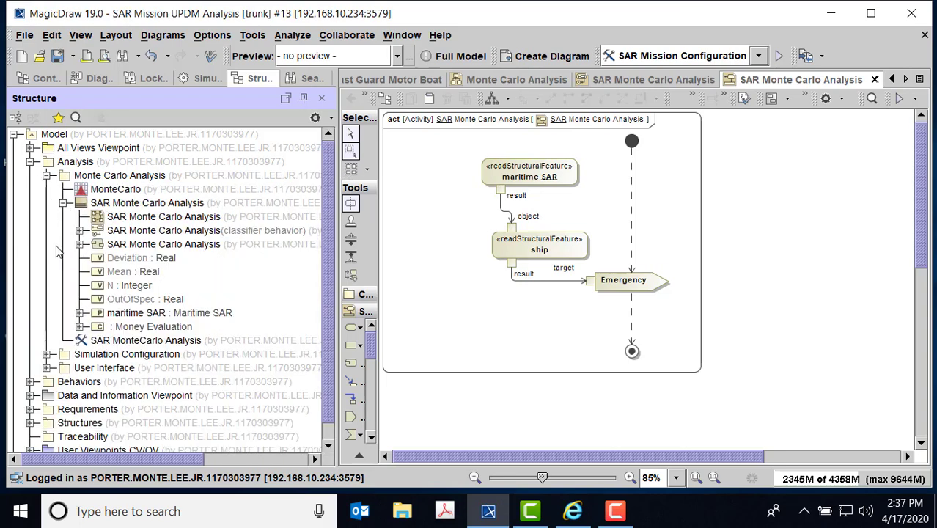
left_click(79, 313)
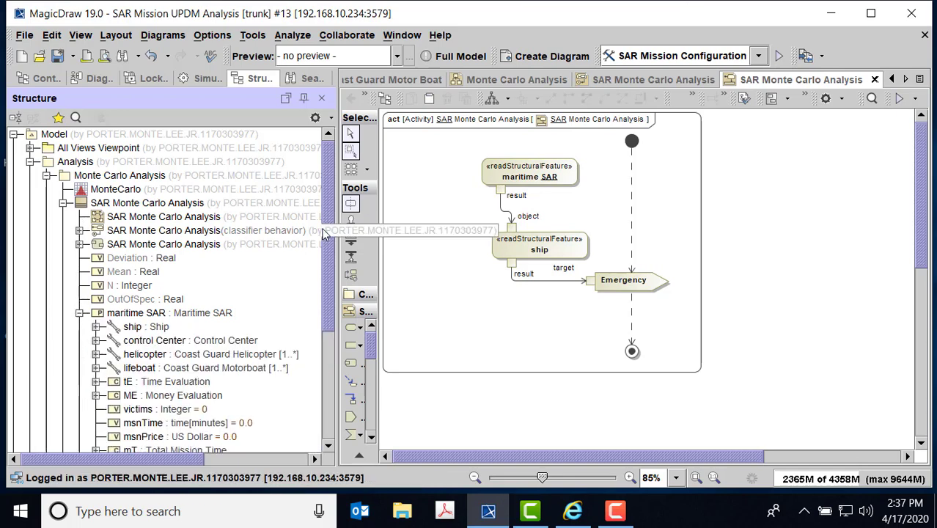
scroll(134, 179, "down", 3)
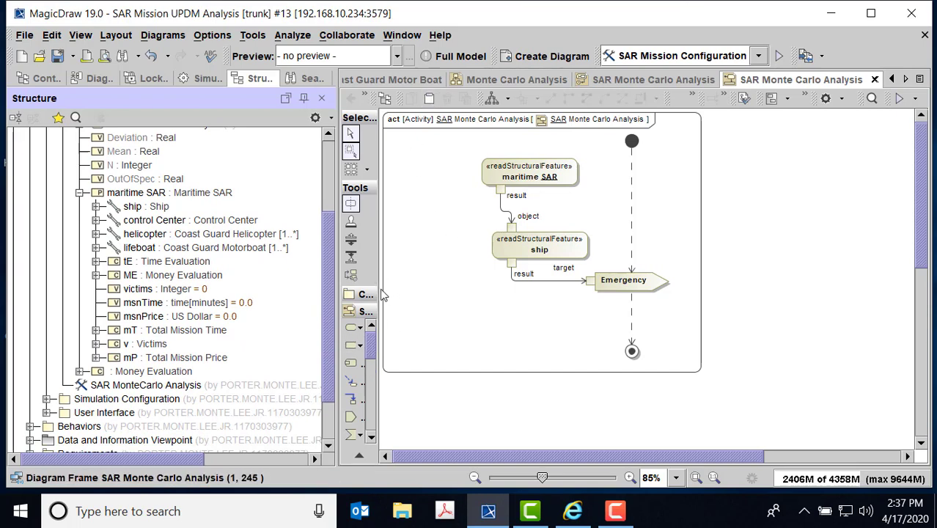
Widen the palette and pick Read Structural Feature Action from the Any Action list
left_click_drag(455, 293, 461, 292)
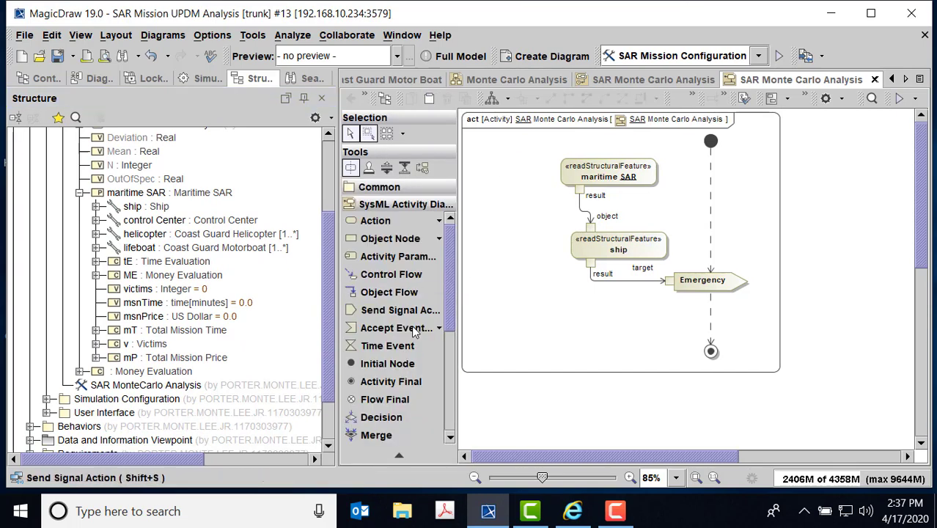
scroll(451, 278, "down", 3)
scroll(396, 306, "up", 2)
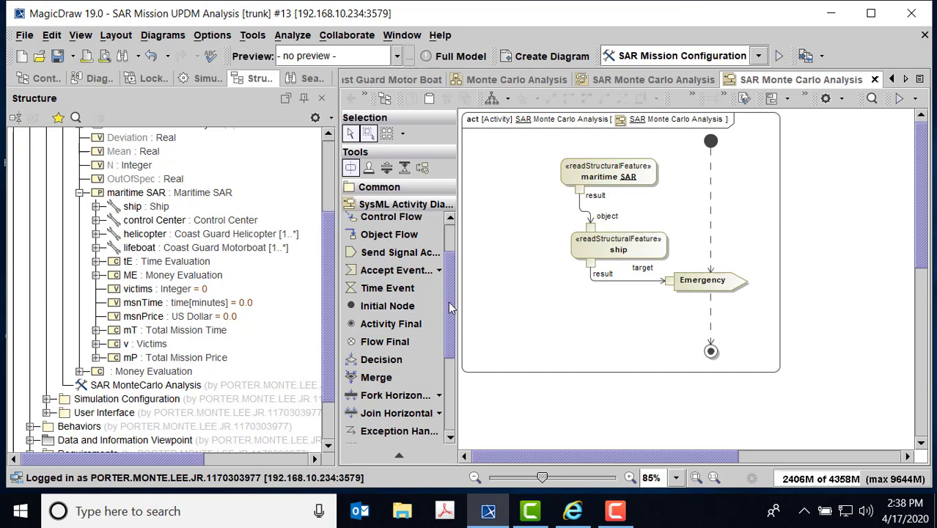
scroll(451, 308, "up", 3)
left_click(439, 223)
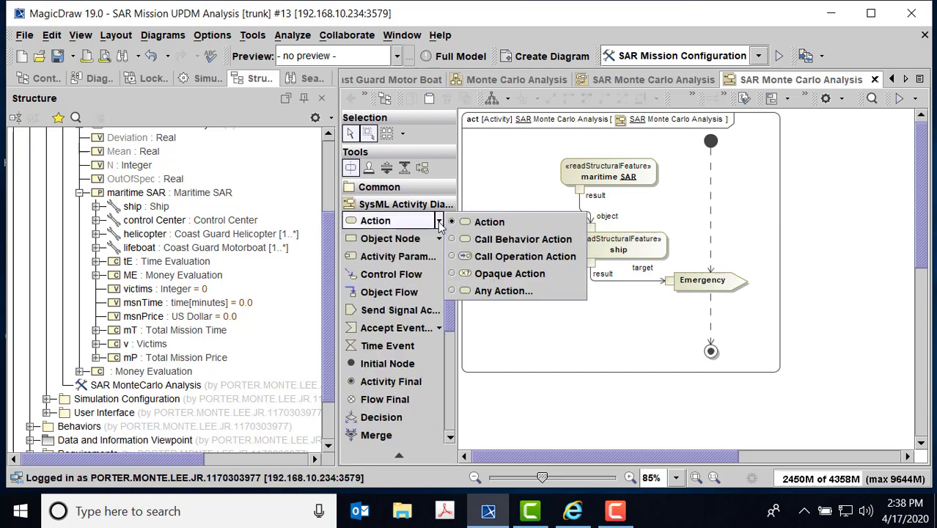
left_click(470, 291)
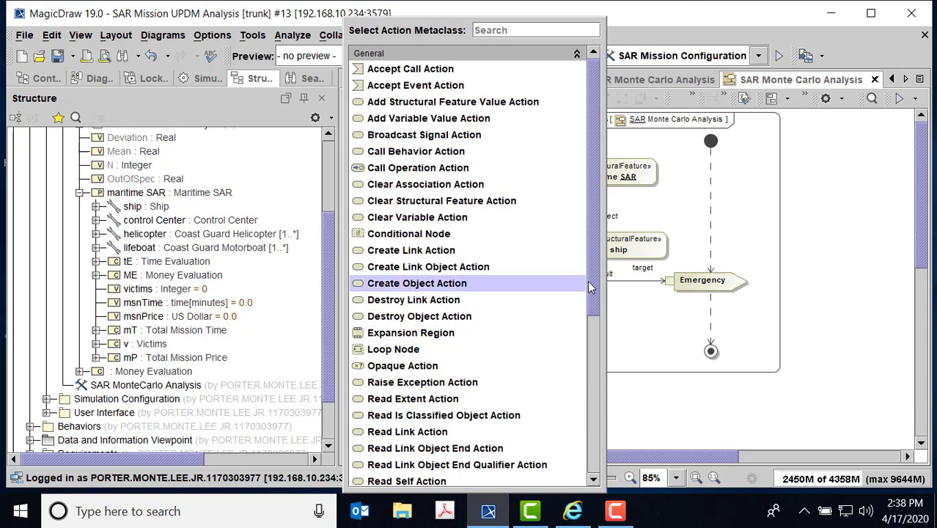
scroll(528, 290, "down", 4)
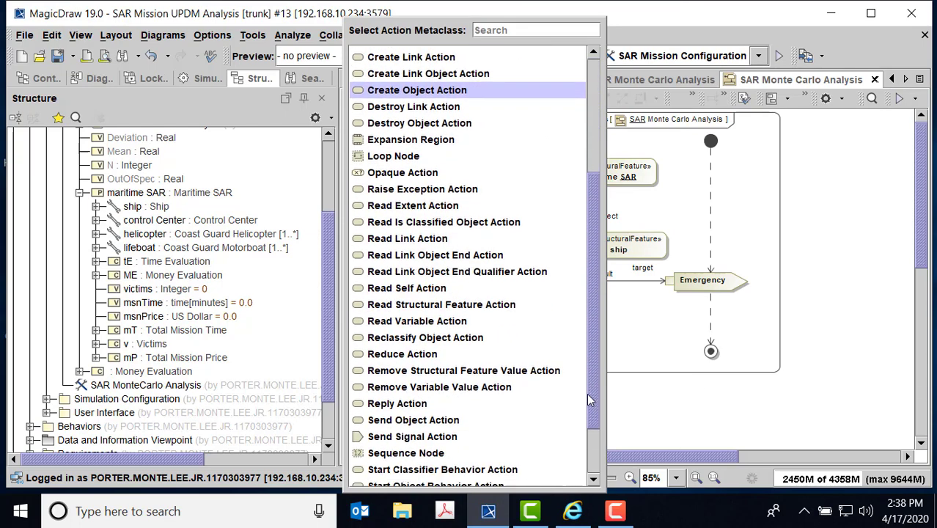
left_click(454, 306)
Place the readStructuralFeature action below the ship action and delete its object input pin
left_click(518, 318)
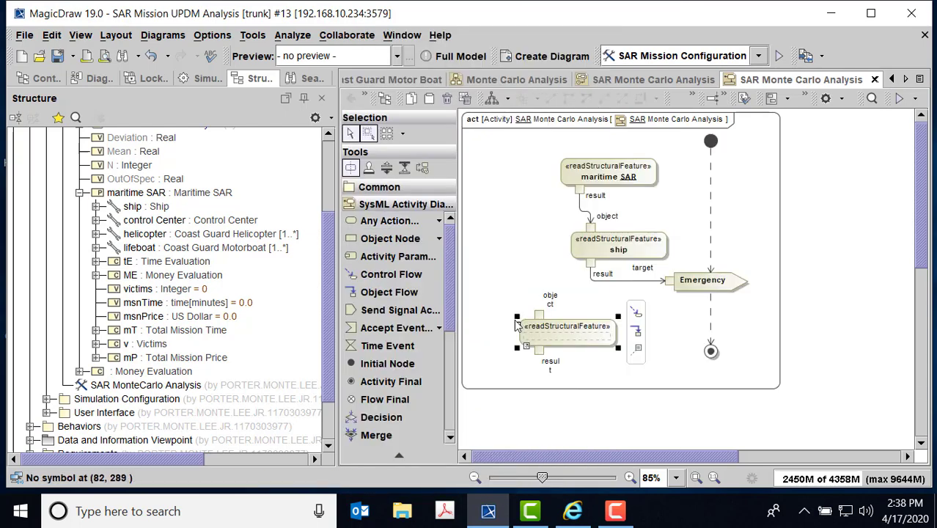
left_click(615, 392)
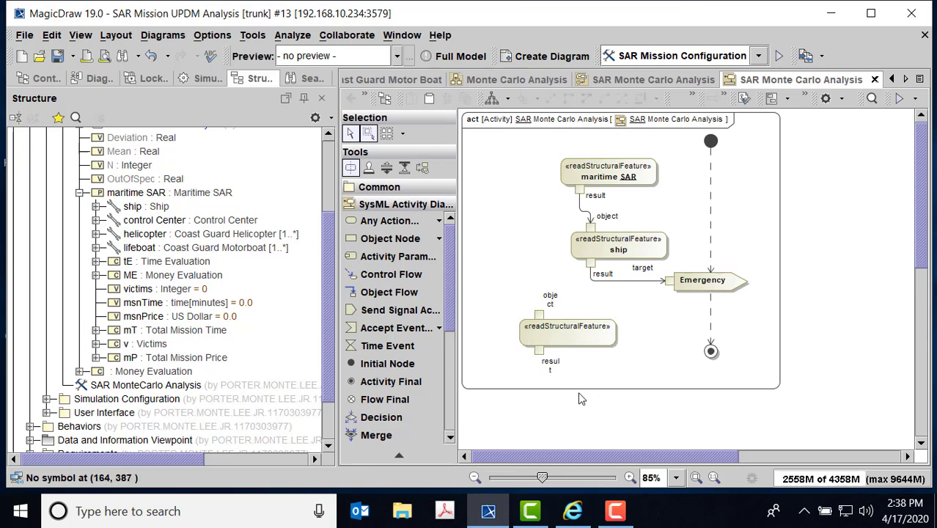
left_click(553, 310)
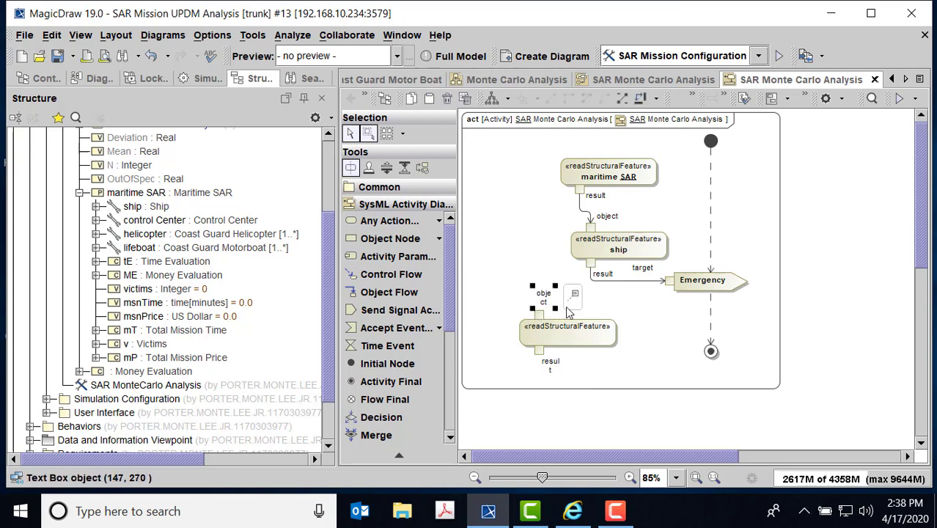
left_click_drag(554, 309, 575, 310)
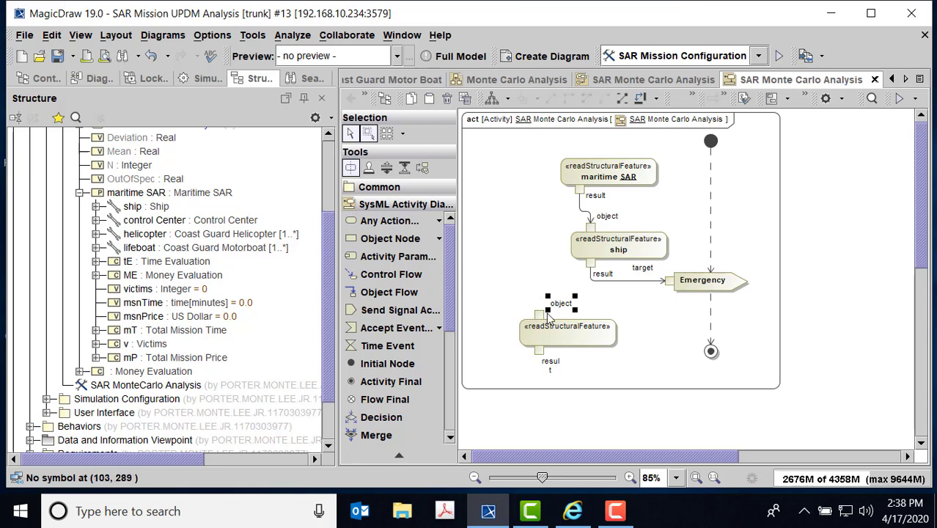
left_click(539, 316)
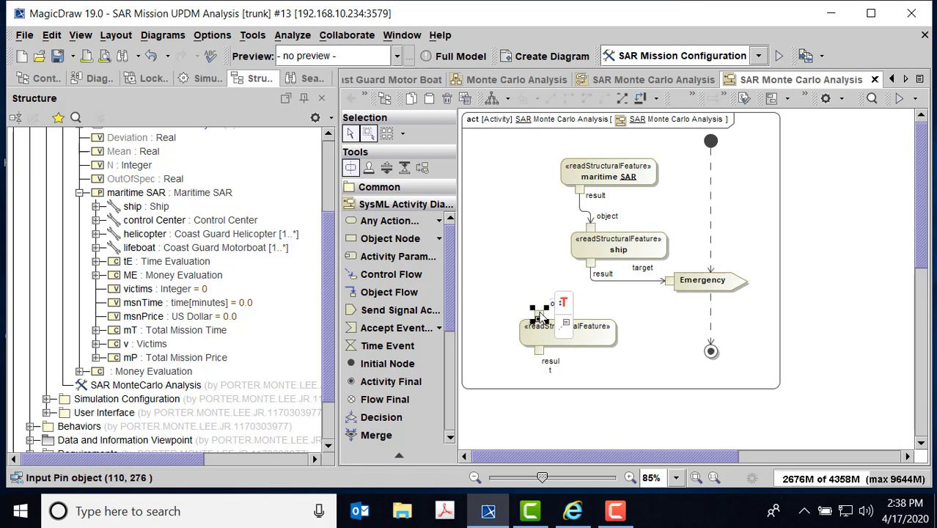
key("Delete")
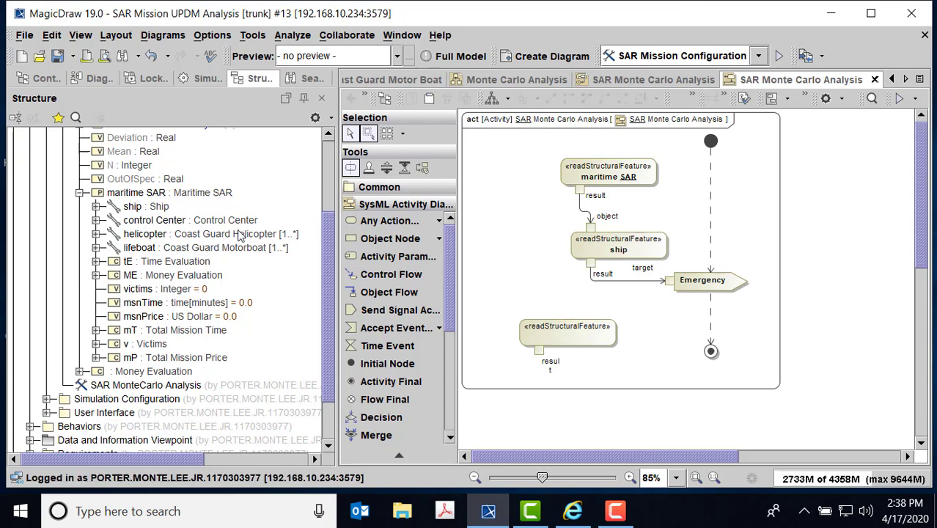
Make the new readStructuralFeature action read maritime SAR, then return to the Containment tree
scroll(328, 250, "up", 1)
scroll(332, 226, "up", 1)
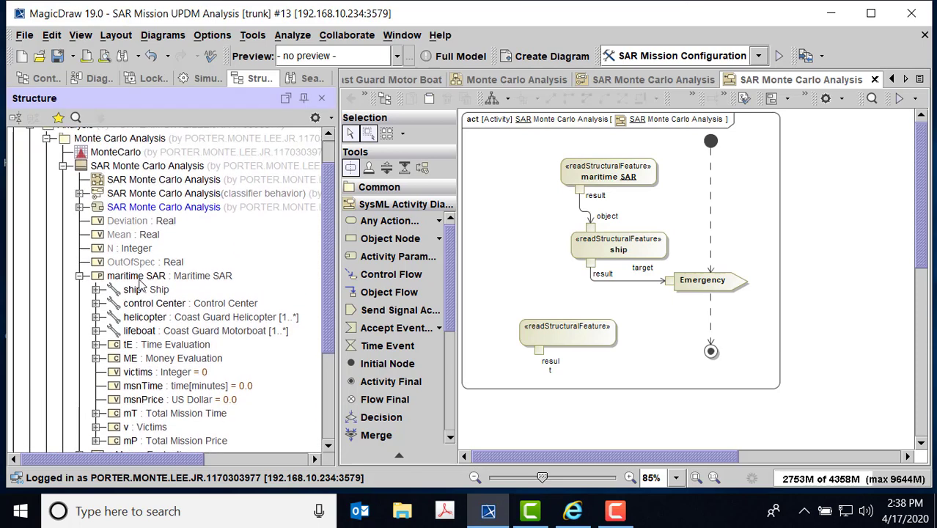
left_click_drag(136, 279, 556, 334)
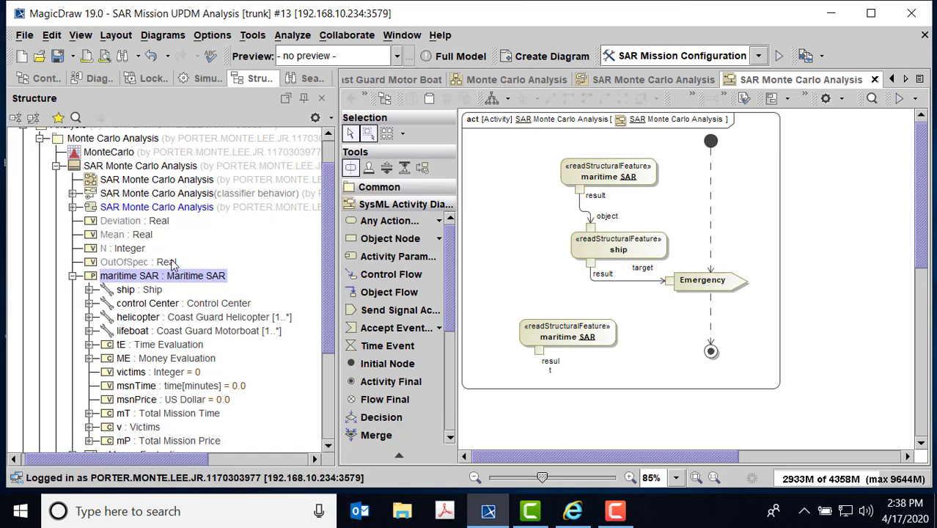
left_click(44, 79)
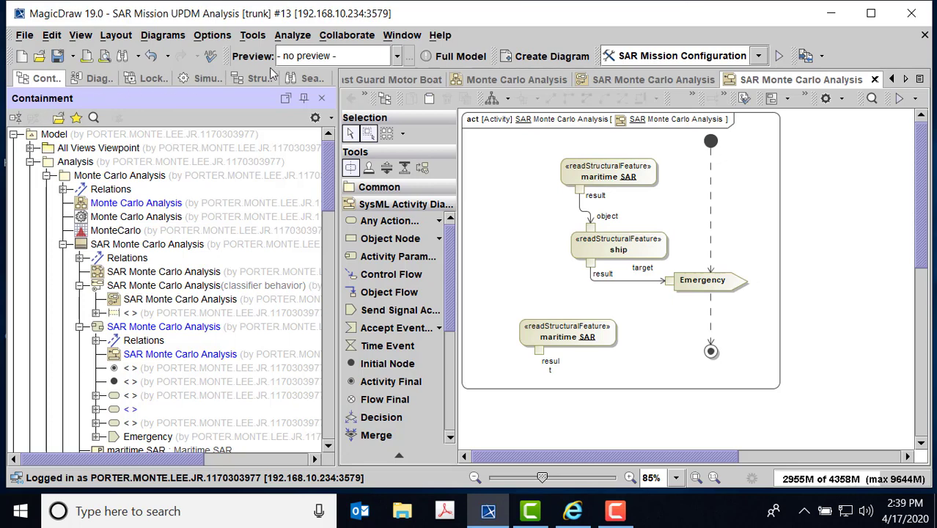
Add another Read Structural Feature action to the activity diagram
left_click(250, 78)
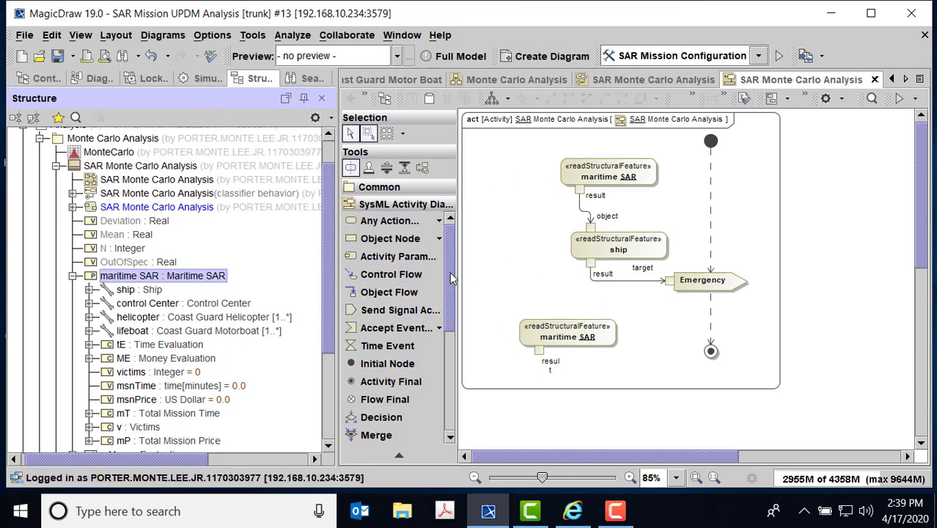
left_click_drag(452, 278, 454, 388)
scroll(400, 345, "up", 4)
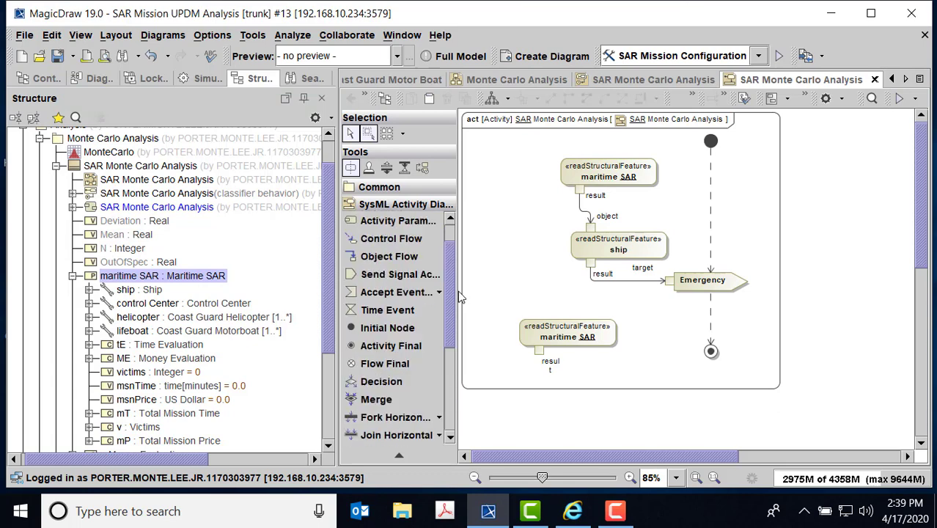
scroll(426, 229, "up", 2)
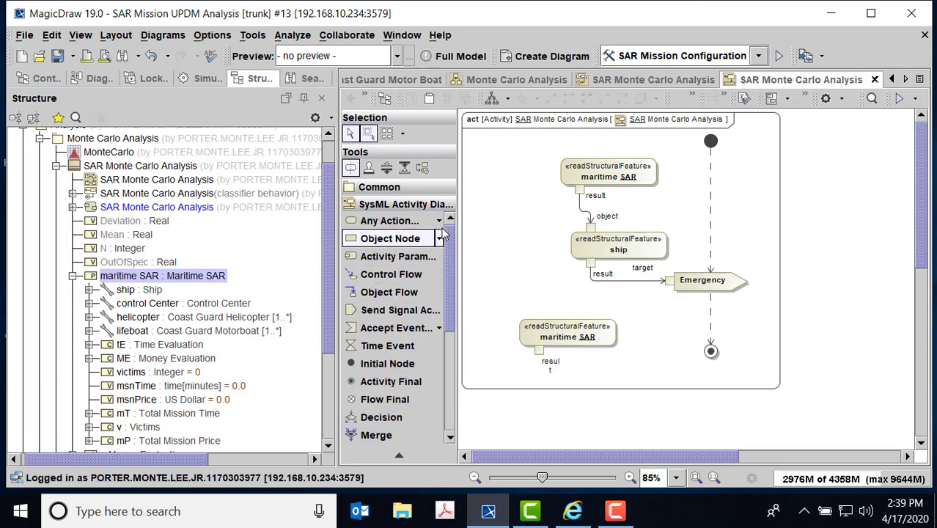
left_click(439, 223)
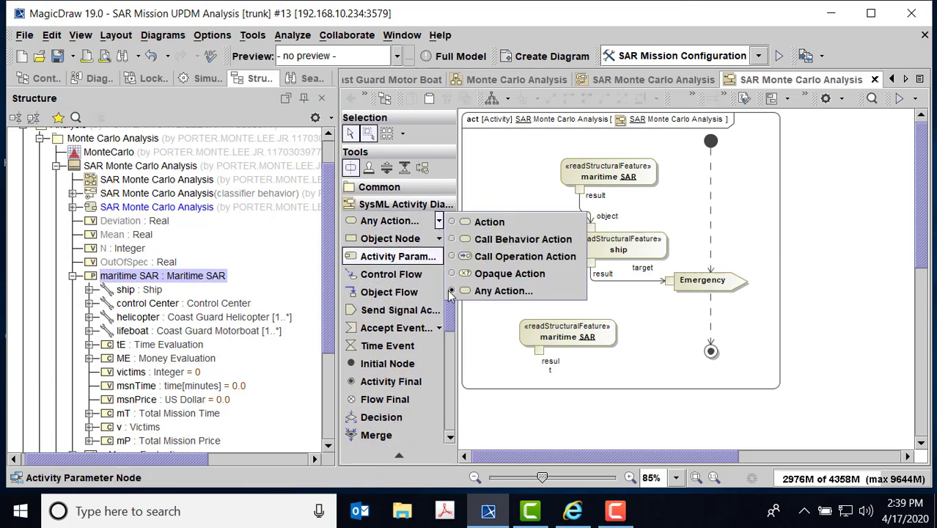
left_click(506, 296)
scroll(572, 293, "down", 5)
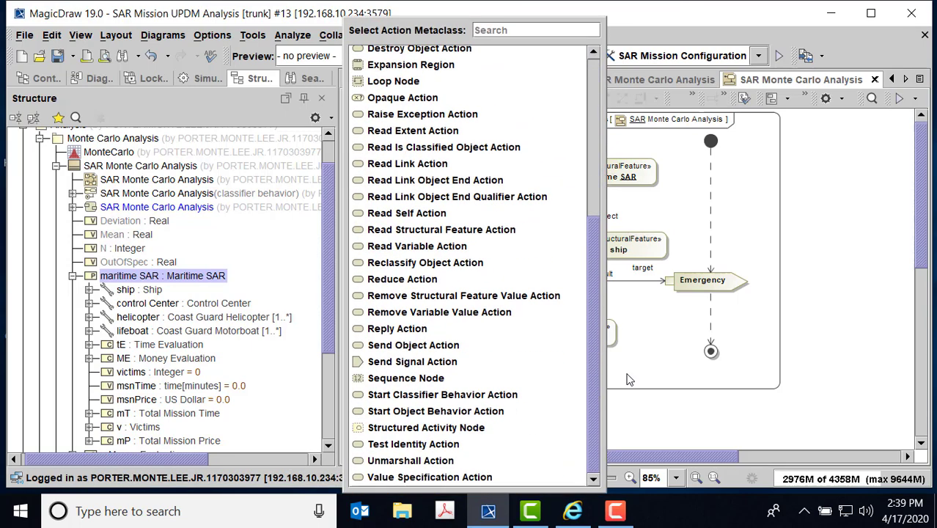
left_click(406, 230)
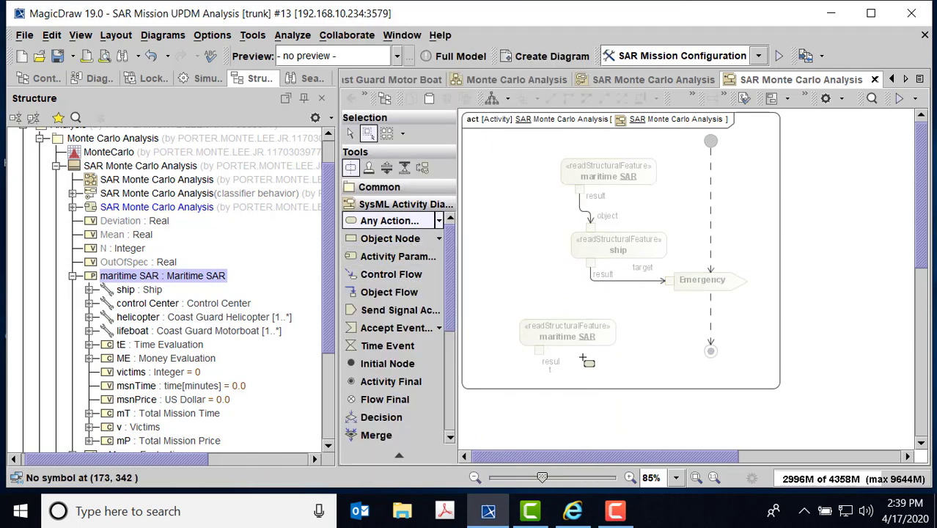
Make the empty action read ship : Ship, then delete the two lower duplicate read actions
left_click(90, 290)
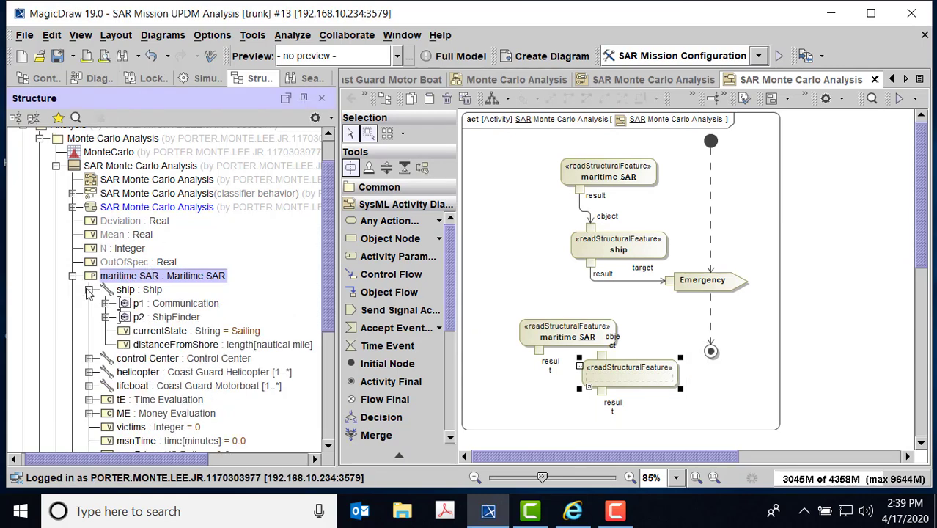
left_click(90, 290)
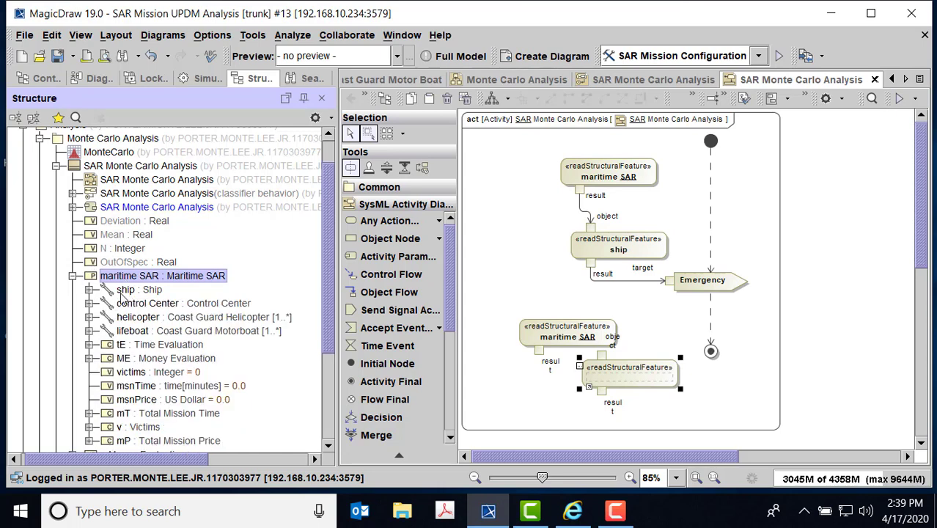
left_click_drag(125, 291, 615, 374)
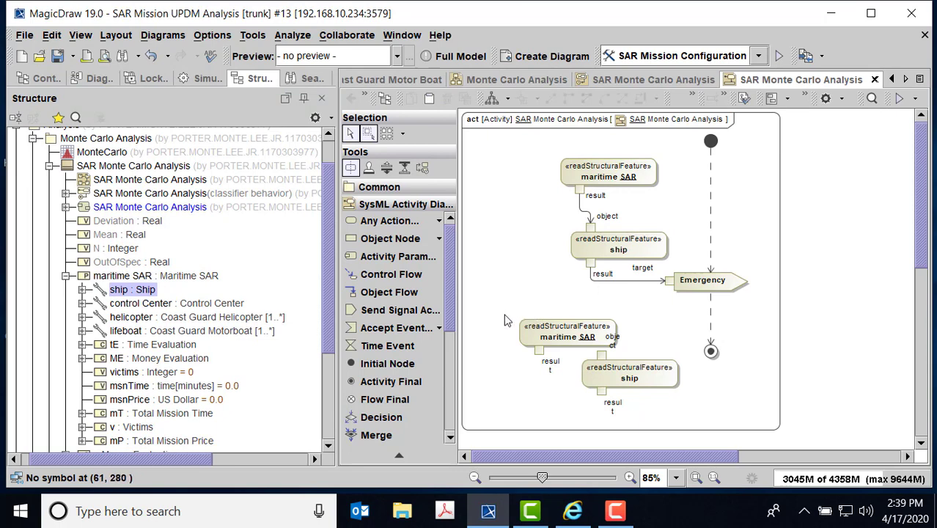
left_click_drag(504, 321, 692, 432)
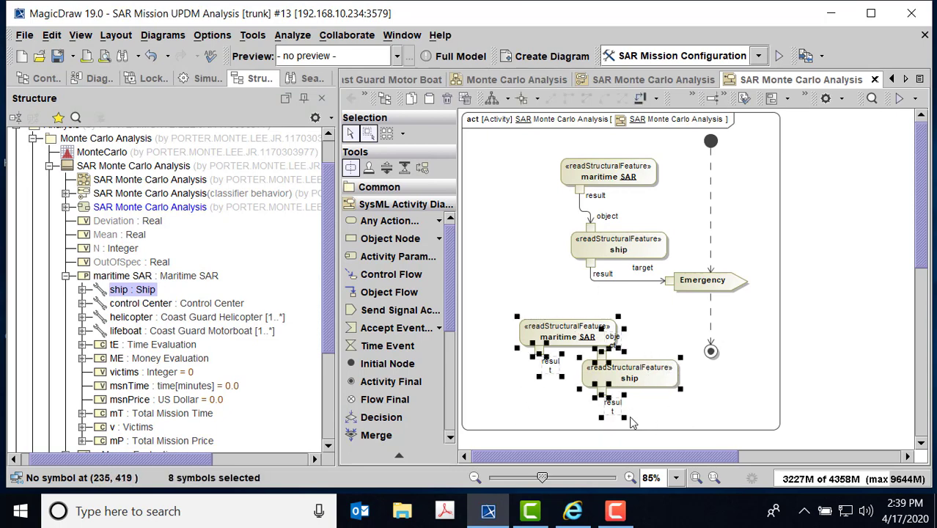
key("Delete")
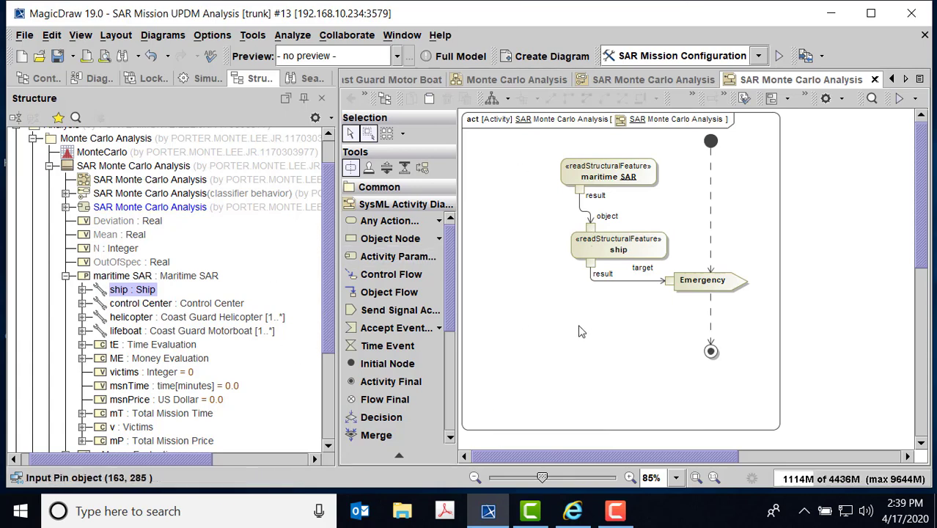
Locate the maritime SAR read action in the Containment tree and inspect its Emergency and result nodes
right_click(647, 173)
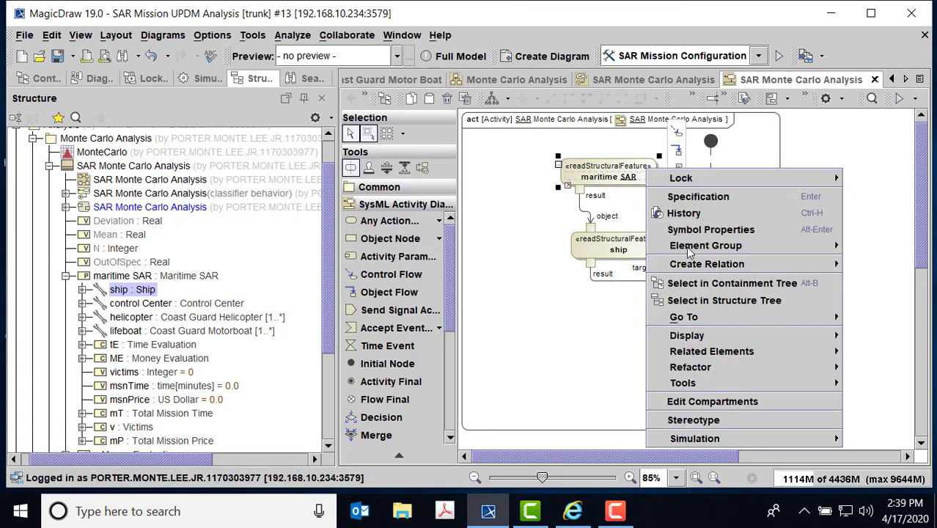
left_click(684, 286)
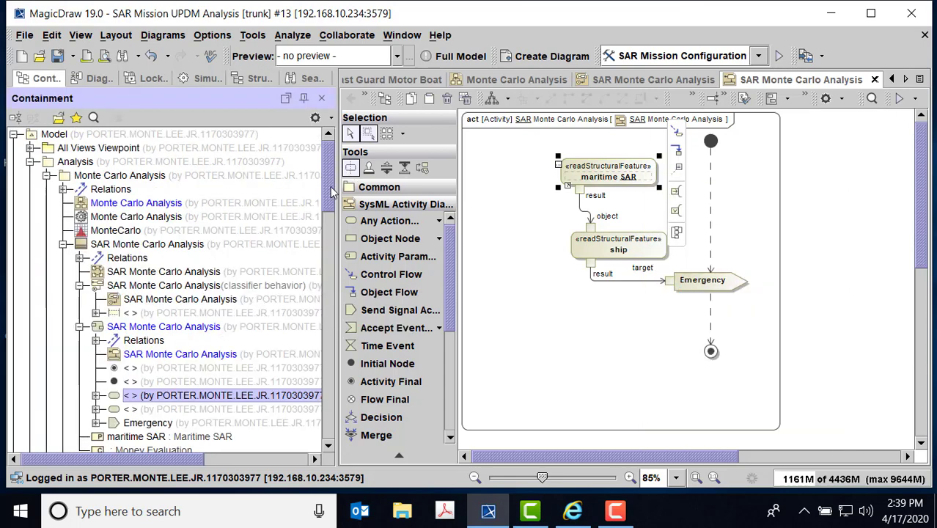
left_click_drag(328, 188, 325, 199)
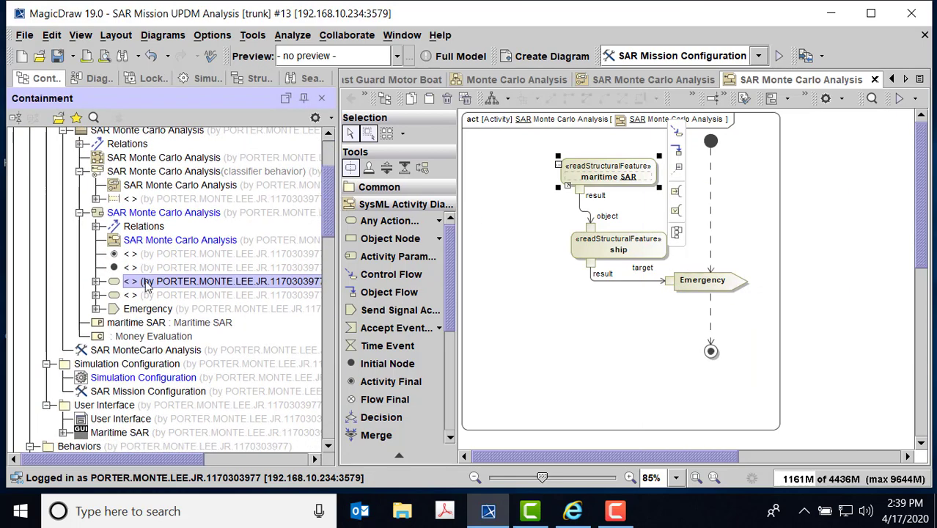
left_click(96, 309)
left_click(96, 309)
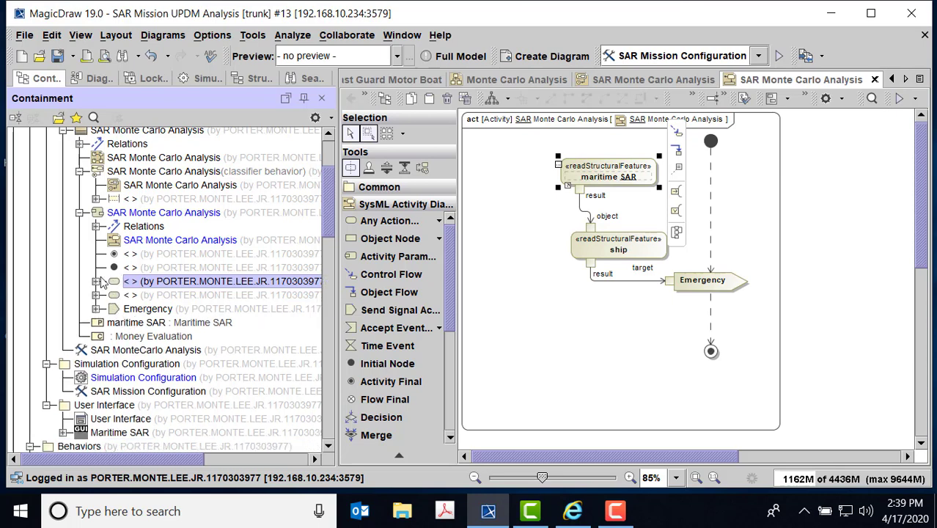
left_click(96, 282)
left_click(96, 282)
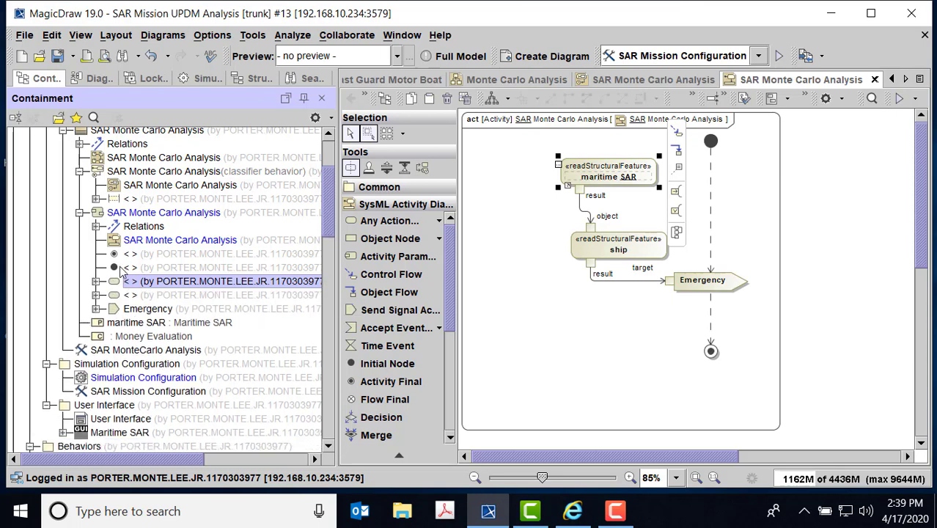
Review the read action's Specification with All properties shown, then close it
right_click(156, 287)
left_click(227, 126)
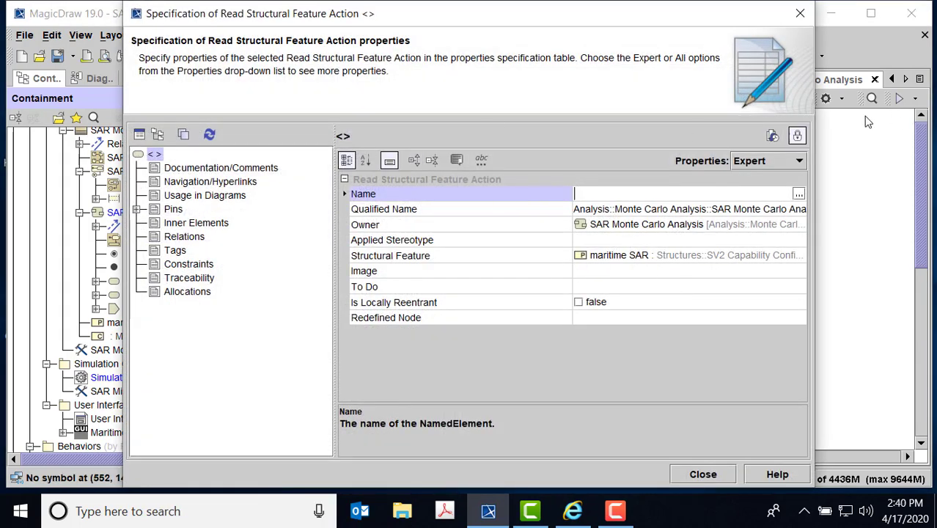
left_click(799, 160)
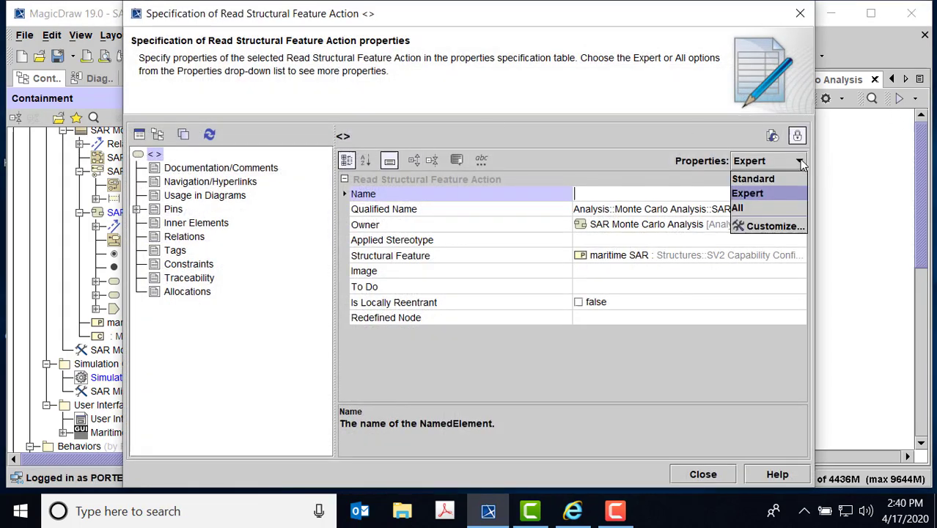
left_click(788, 207)
scroll(742, 268, "down", 1)
scroll(745, 273, "down", 9)
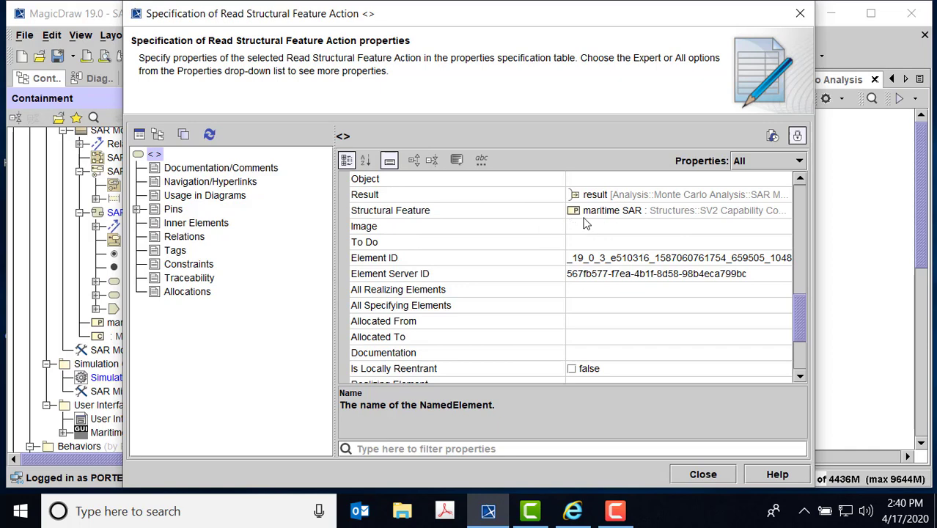
left_click(701, 474)
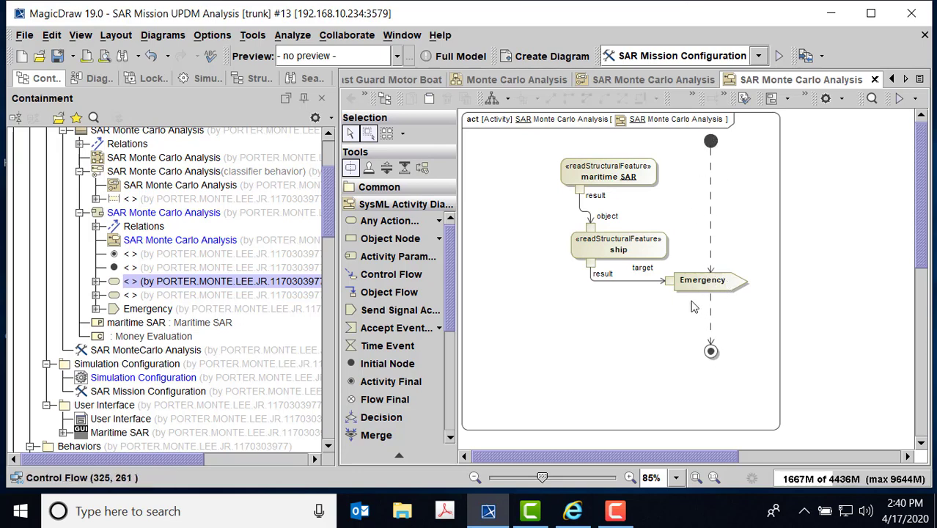
Close the SAR Monte Carlo Analysis activity and state machine diagram tabs
left_click(874, 80)
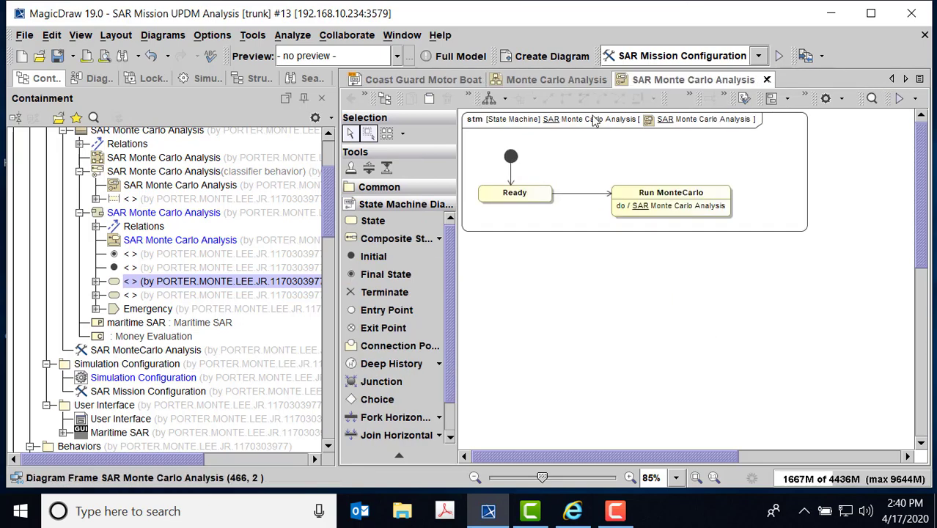
left_click(767, 80)
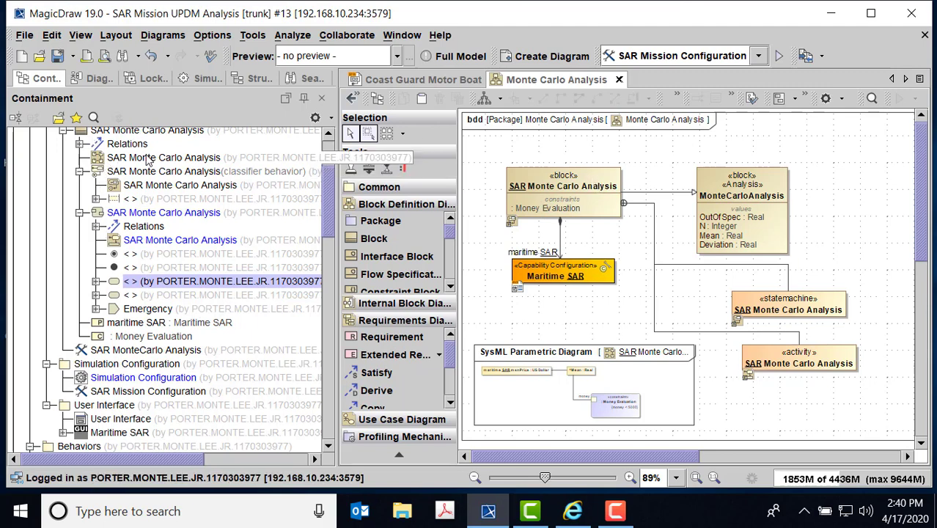
Start a new diagram for SAR Monte Carlo Analysis, then cancel without creating one
left_click(134, 132)
right_click(134, 133)
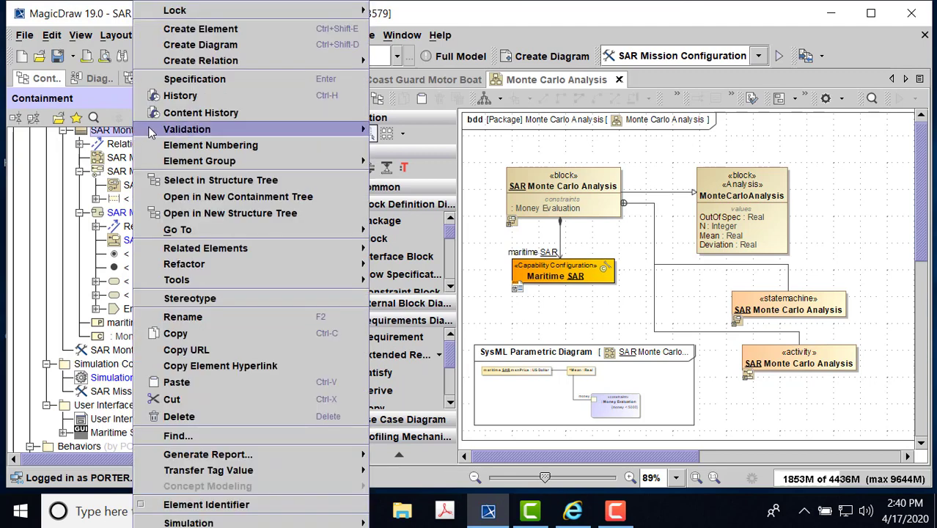
left_click(225, 41)
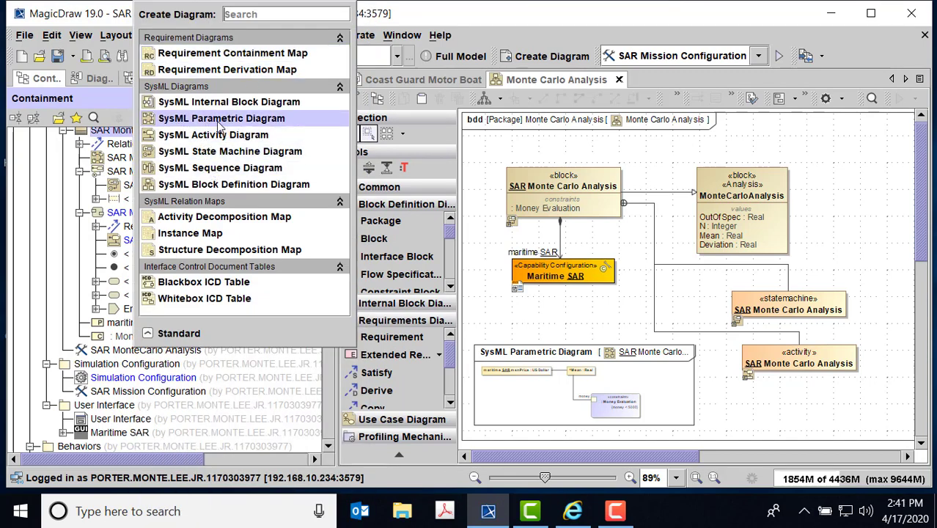
key("Escape")
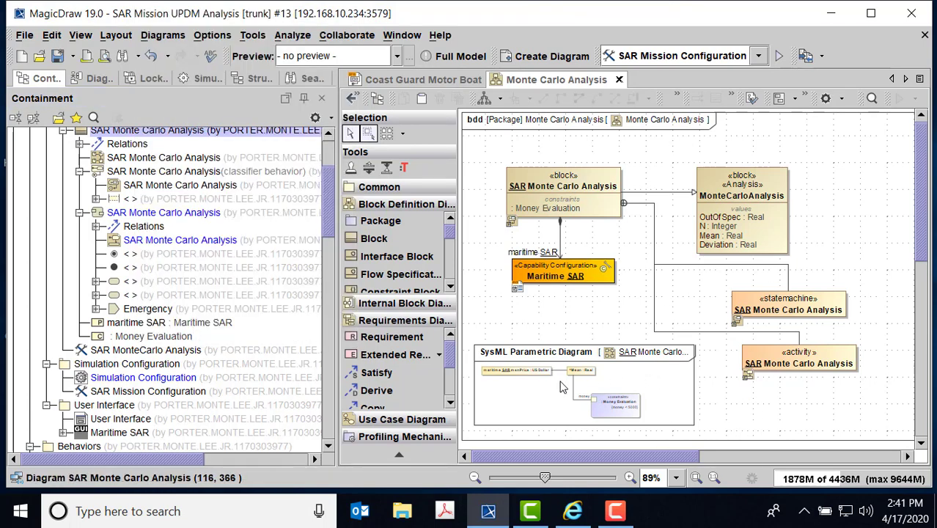
Open the SAR Monte Carlo Analysis parametric diagram from the block diagram shape
double_click(658, 395)
left_click_drag(577, 458, 626, 457)
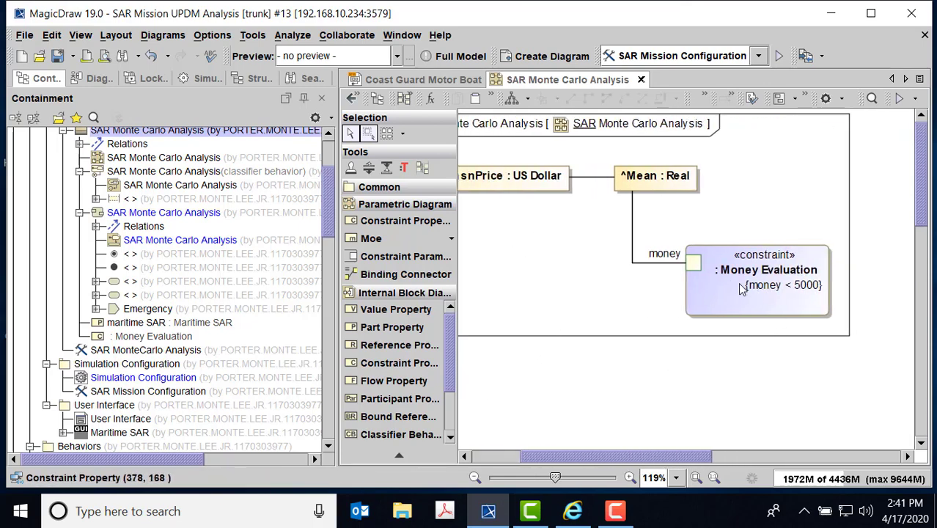
left_click_drag(330, 207, 332, 324)
left_click_drag(336, 291, 343, 152)
Browse Requirements > Constraints, then reopen the Monte Carlo Analysis block definition diagram
left_click(30, 162)
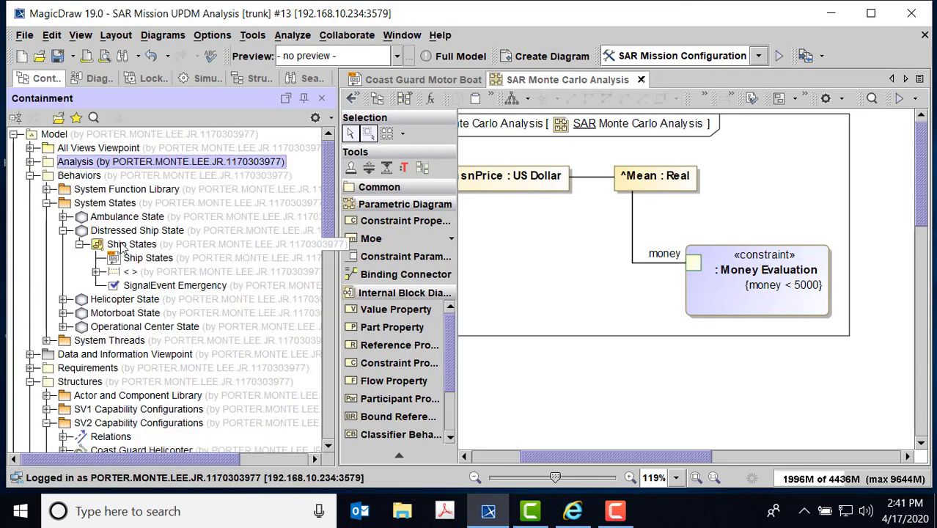
left_click(30, 368)
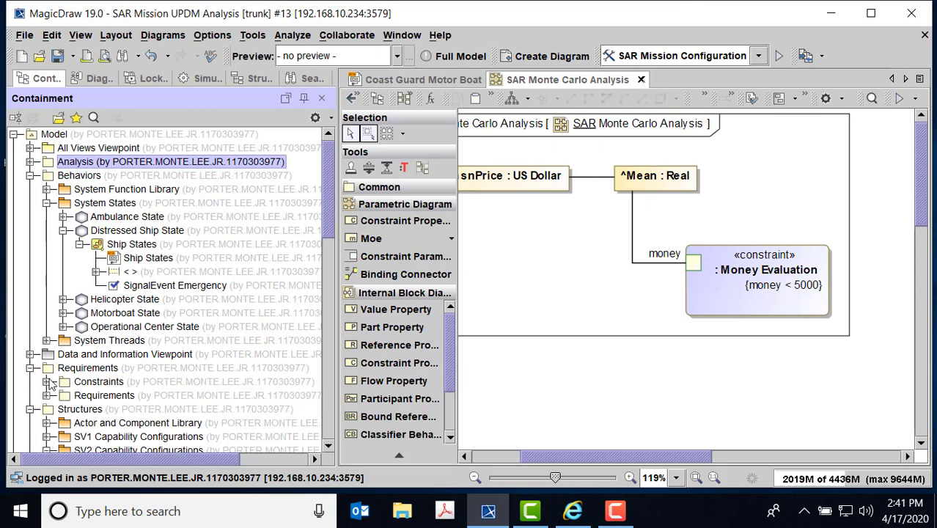
left_click(47, 382)
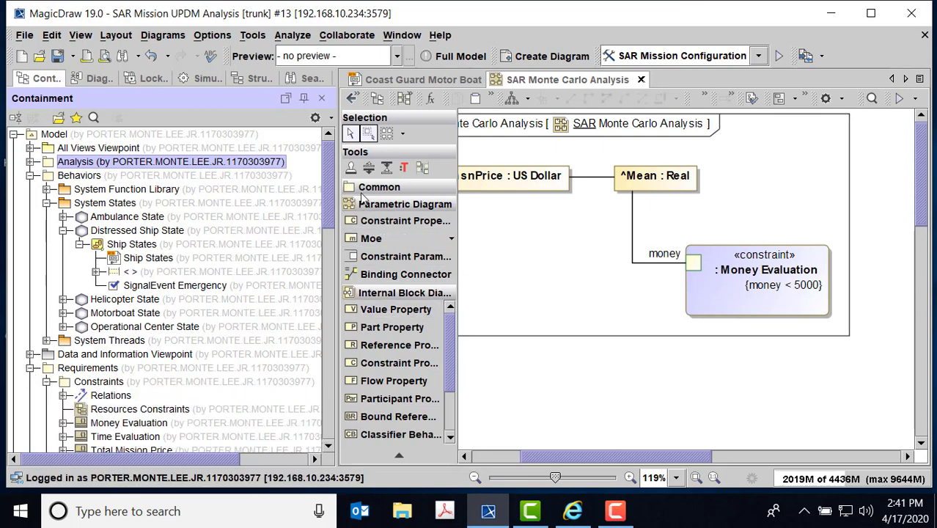
left_click(436, 80)
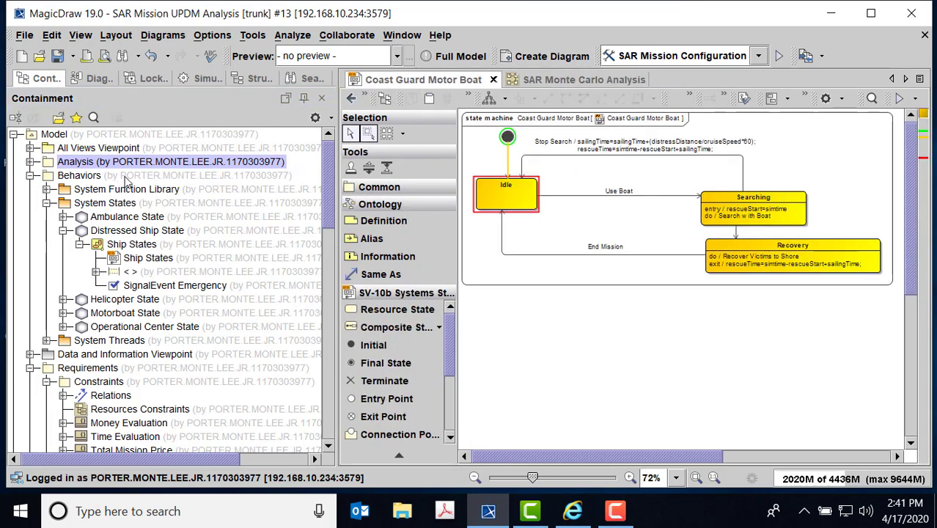
left_click(30, 162)
double_click(85, 176)
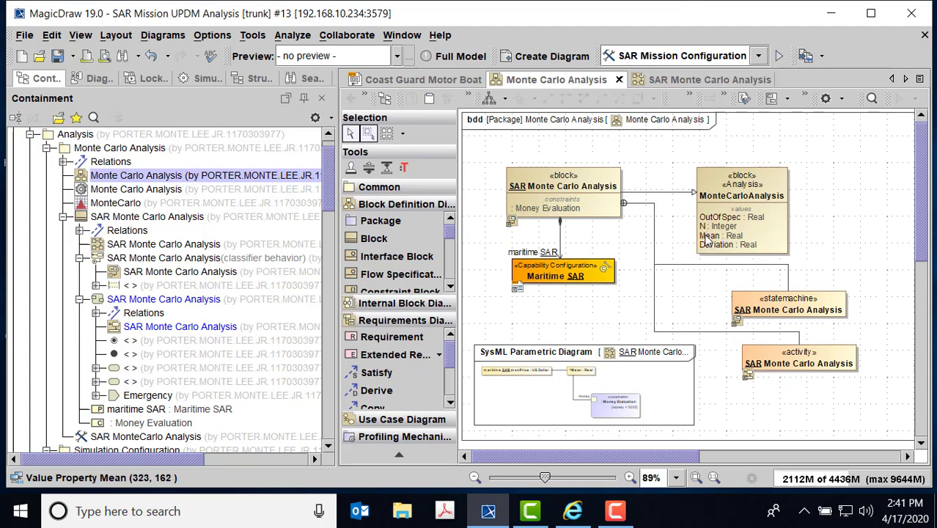
double_click(630, 367)
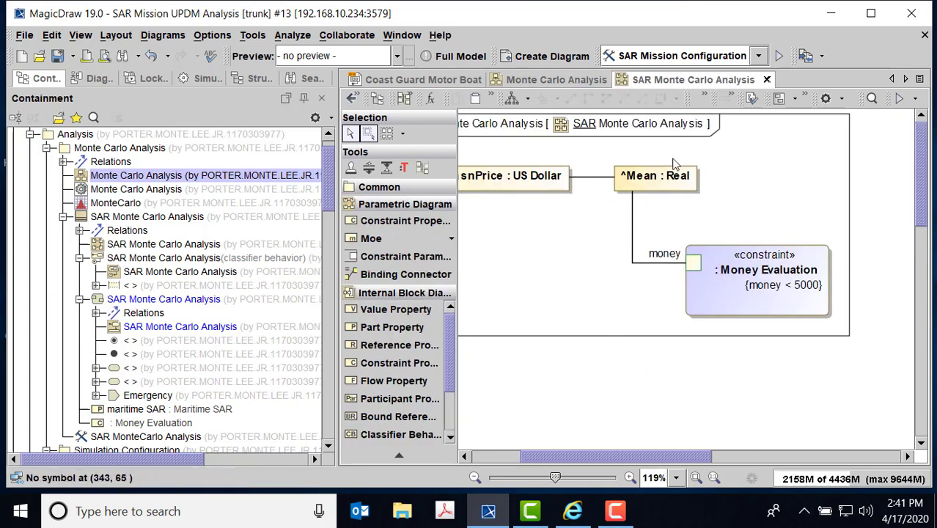
left_click_drag(619, 457, 571, 445)
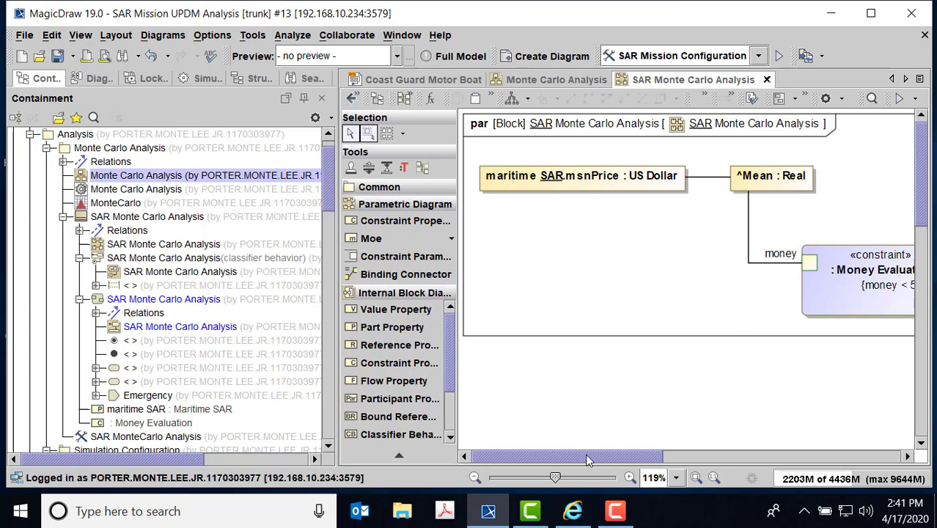
left_click_drag(590, 460, 669, 460)
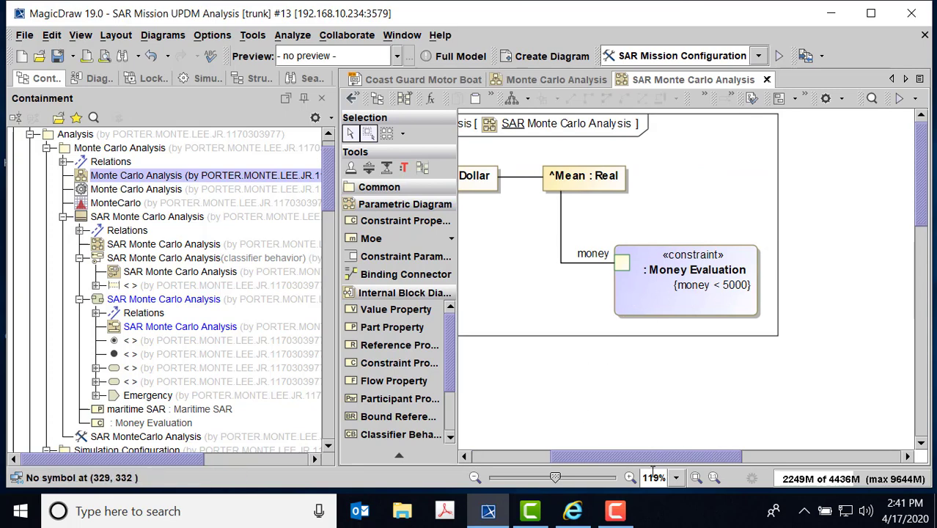
left_click_drag(658, 462, 542, 456)
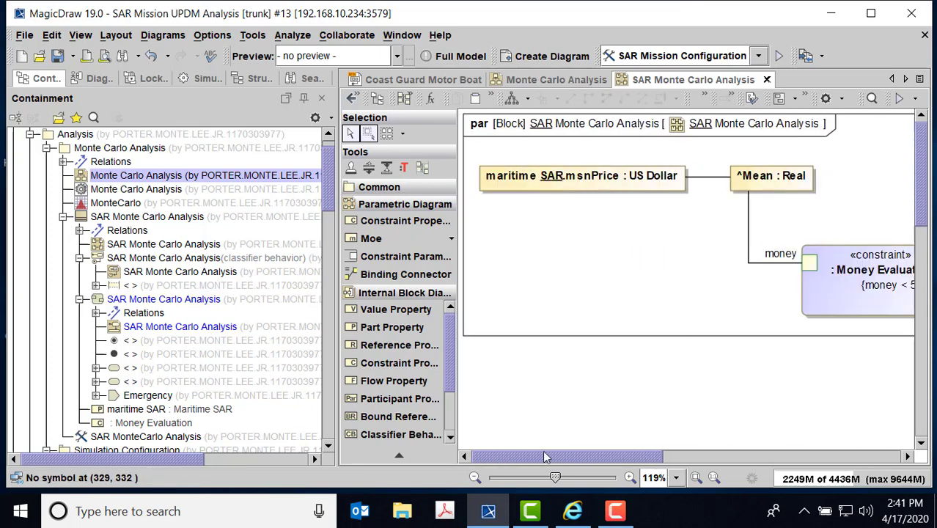
left_click(767, 80)
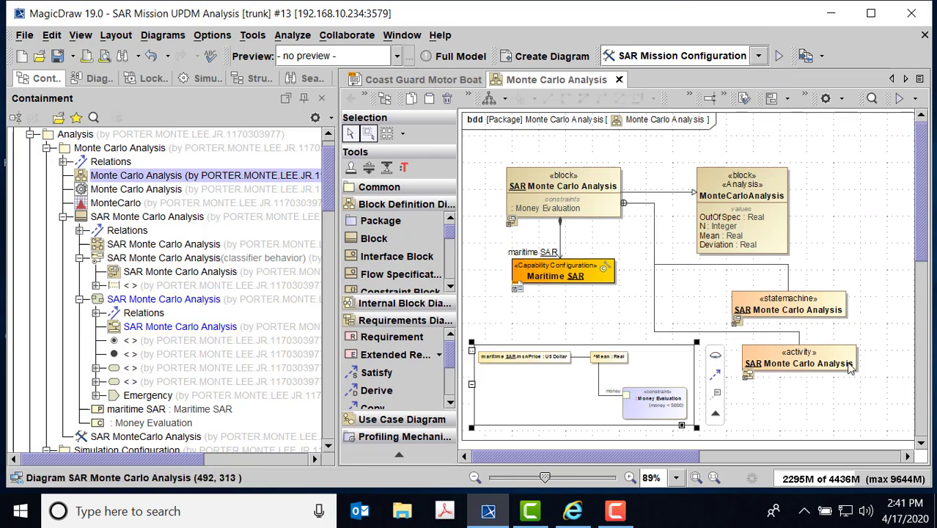
scroll(328, 184, "up", 2)
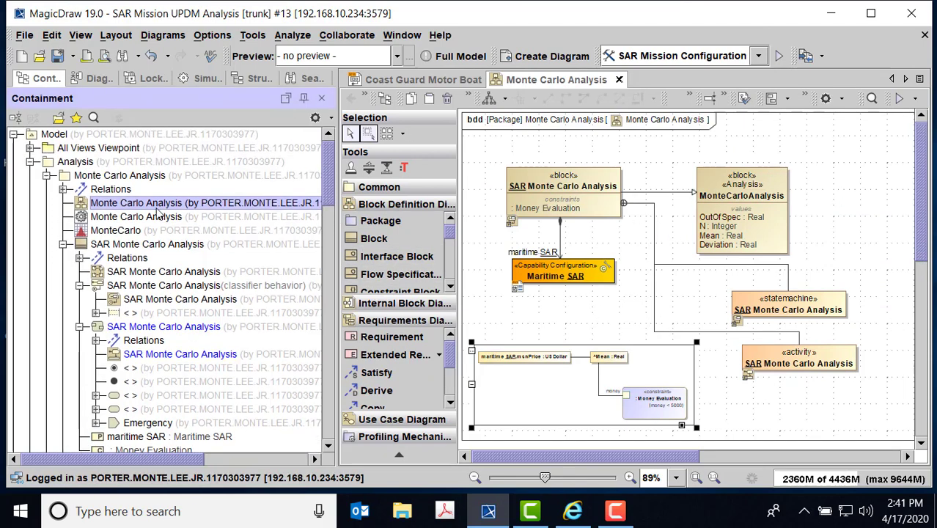
left_click(47, 176)
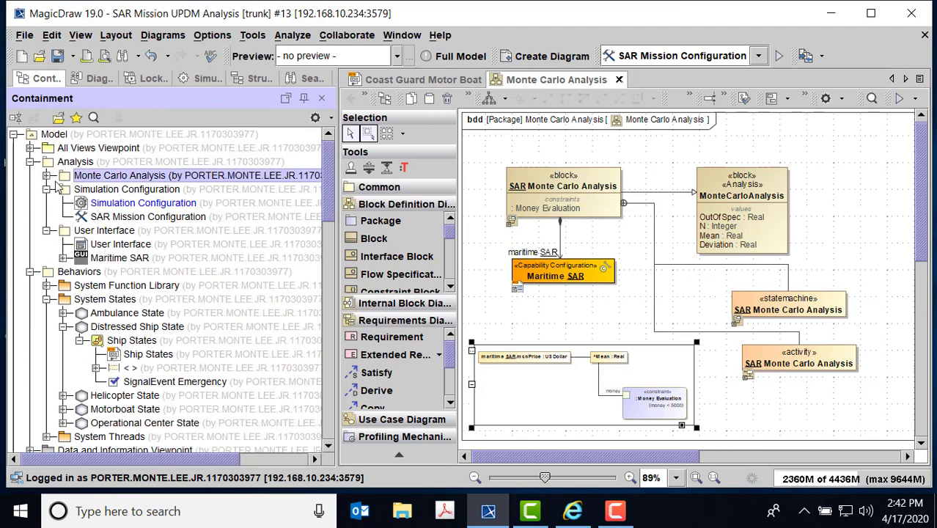
left_click(46, 176)
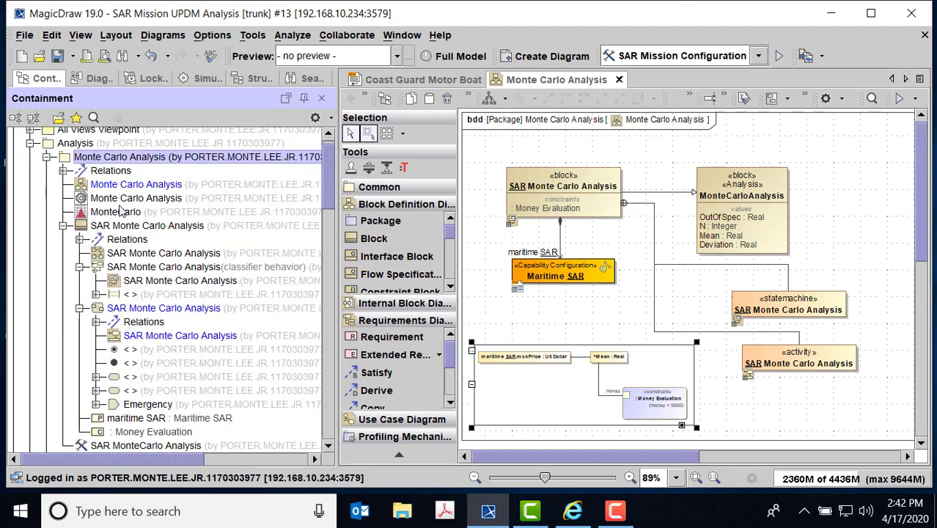
left_click(86, 184)
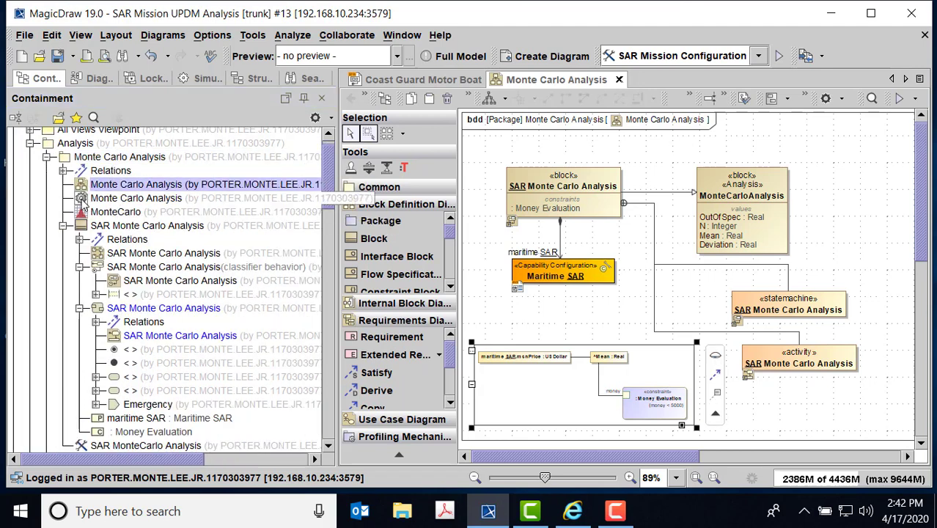
Open the Monte Carlo Analysis simulation diagram and nudge the MonteCarlo histogram slightly right
double_click(85, 199)
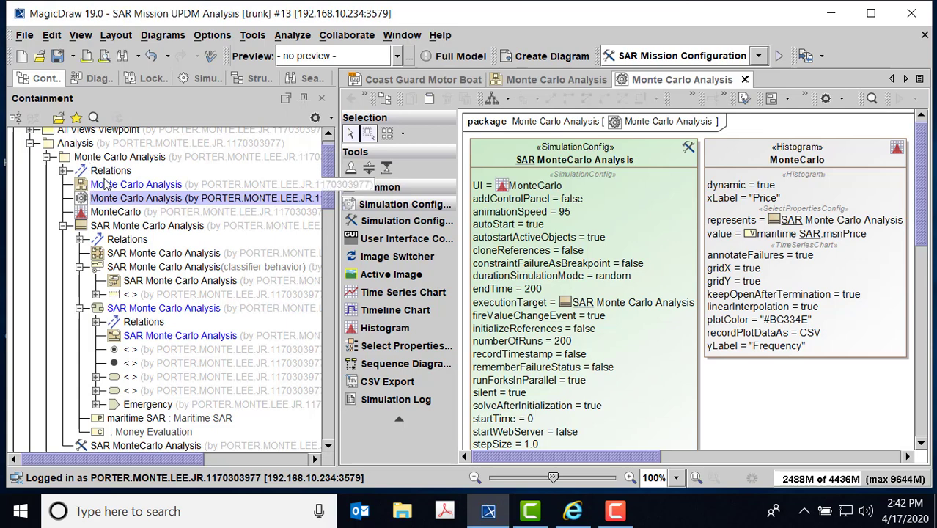
left_click(106, 229)
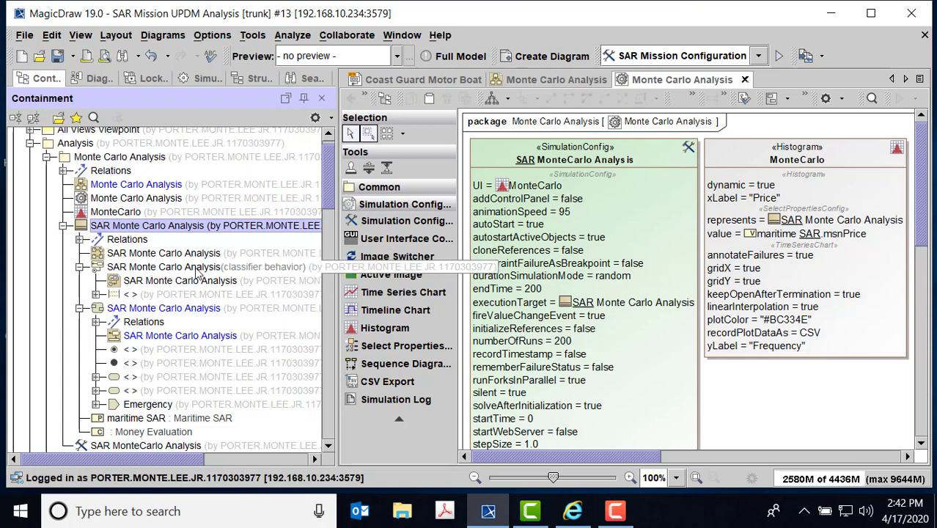
left_click(838, 158)
left_click(636, 192)
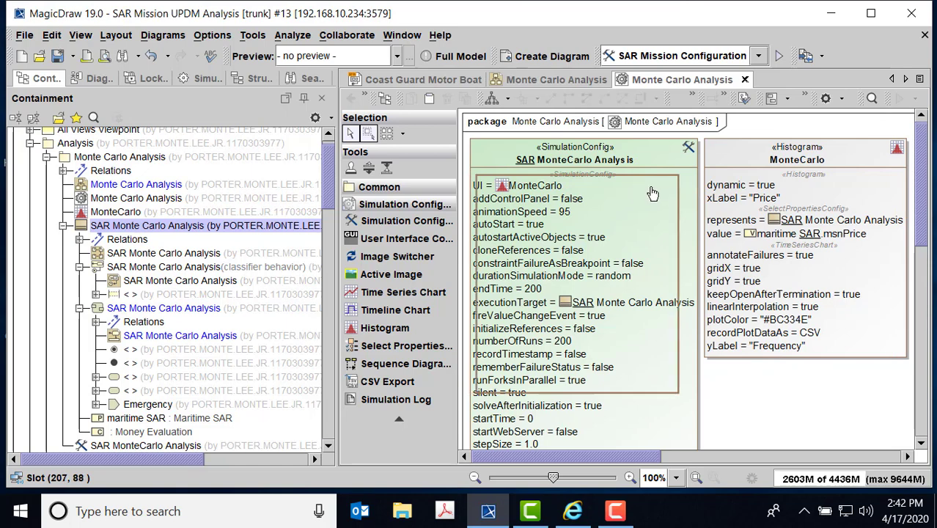
left_click_drag(817, 177, 824, 177)
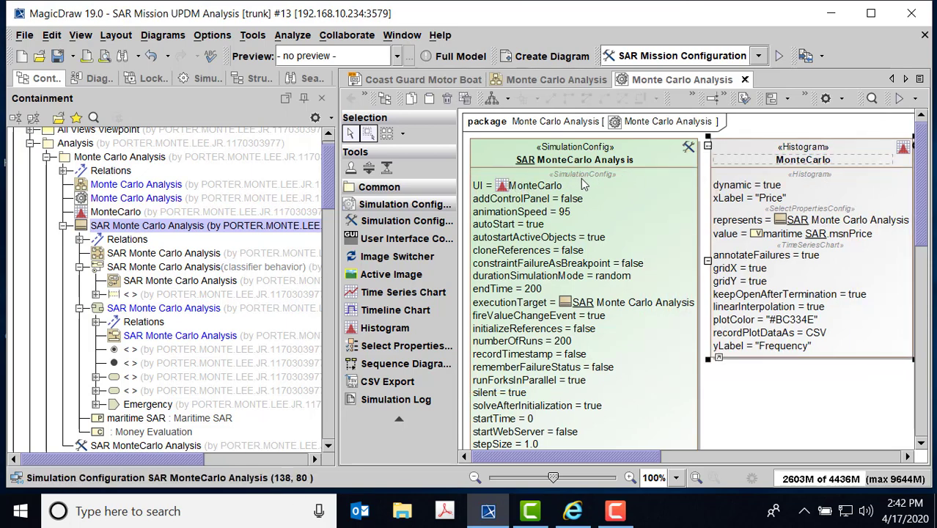
scroll(587, 359, "down", 3)
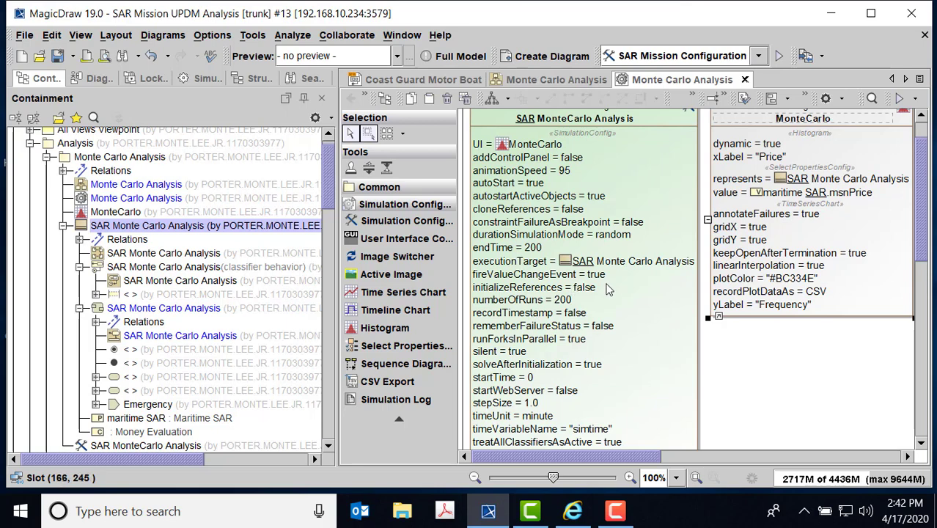
scroll(682, 308, "up", 3)
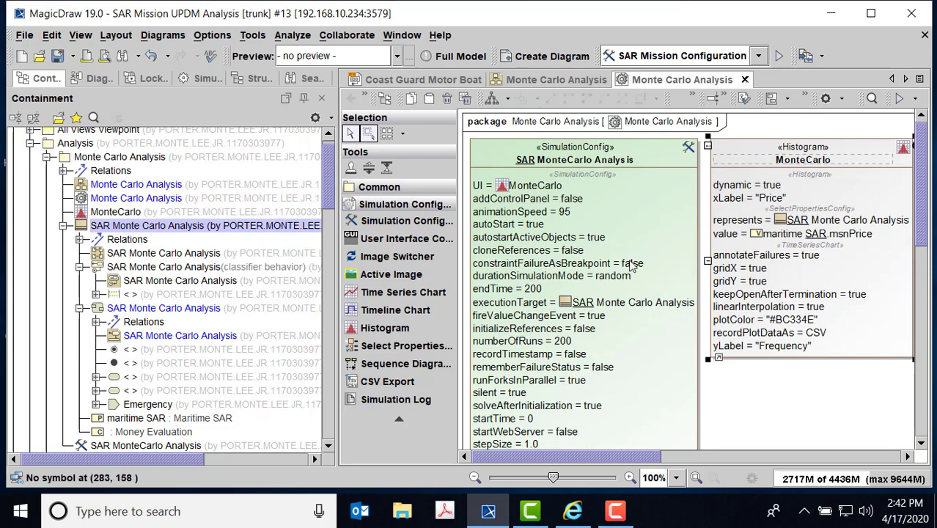
right_click(658, 157)
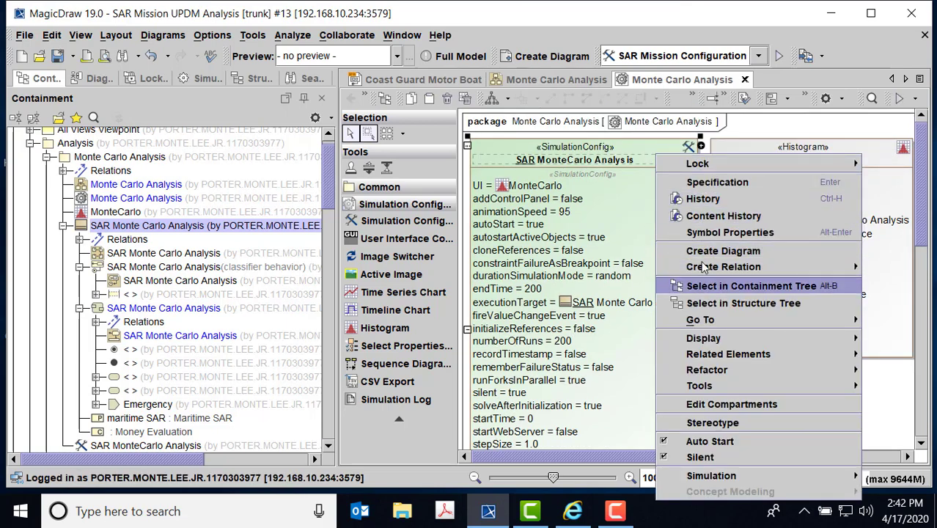
left_click(716, 182)
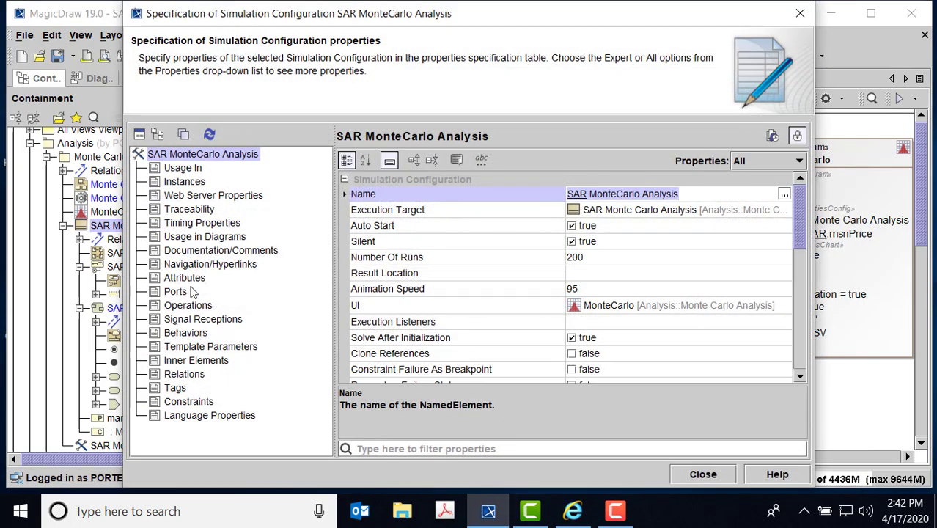
left_click(180, 226)
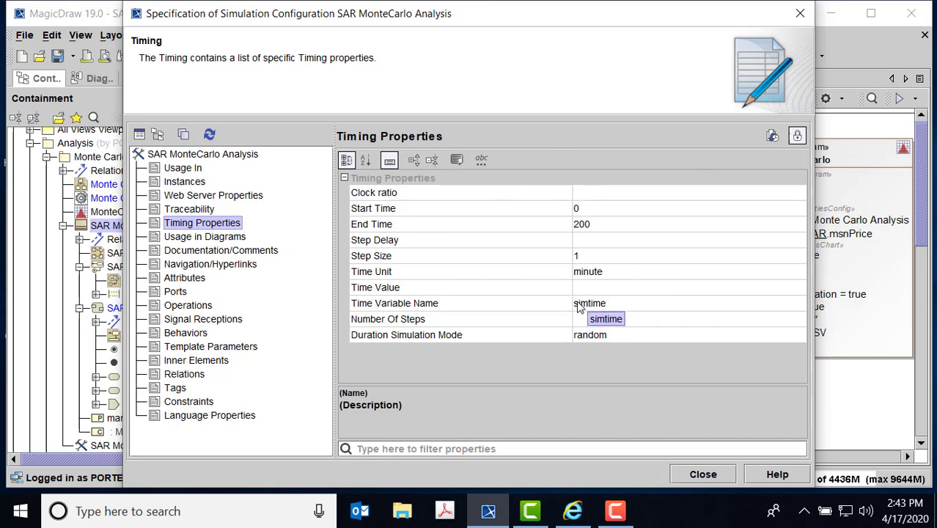
left_click(675, 475)
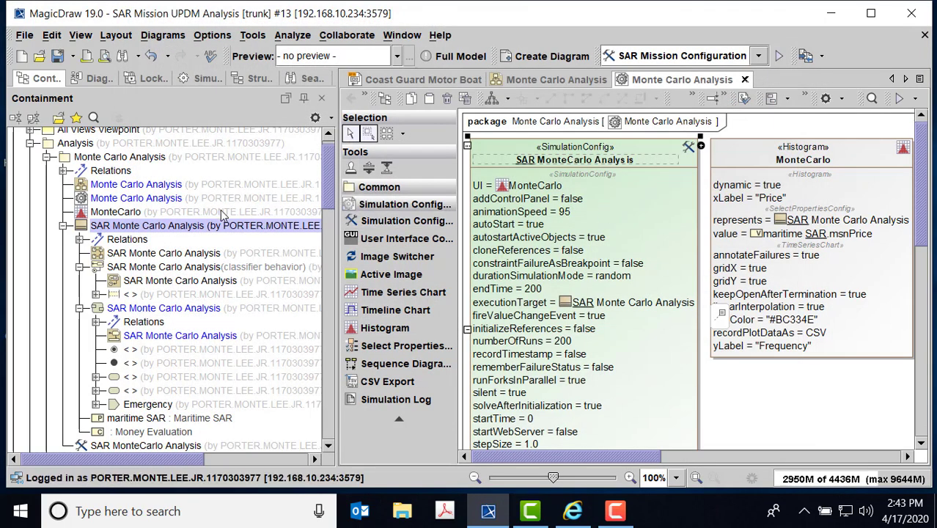
Run the SAR MonteCarlo Analysis configuration, terminating the previous execution
left_click(758, 57)
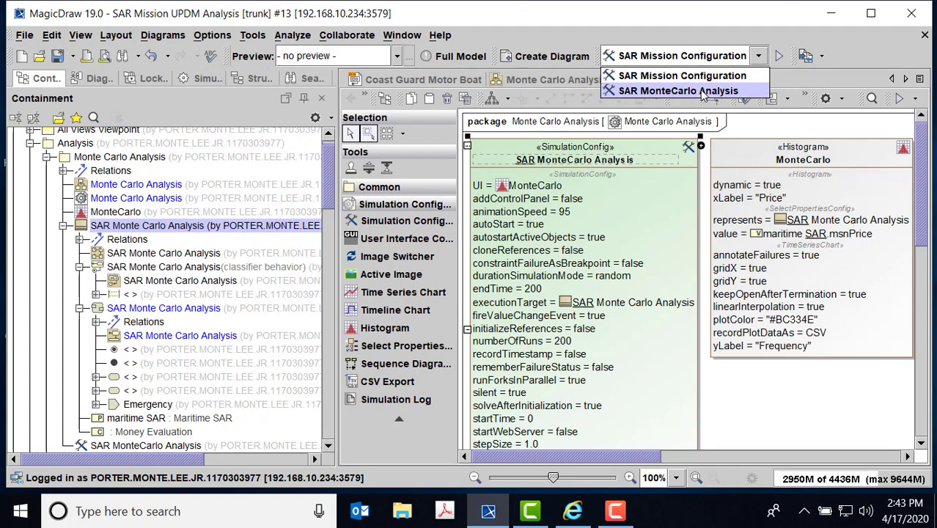
left_click(678, 91)
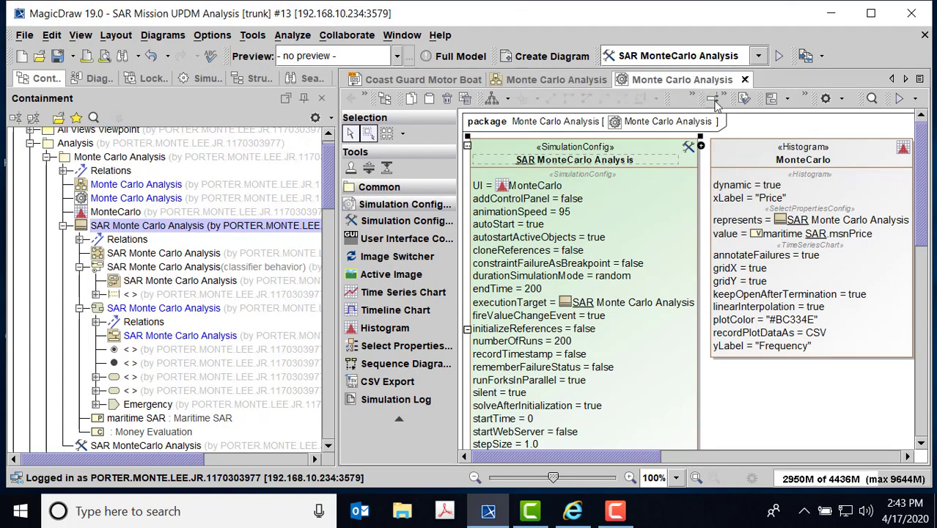
left_click(779, 57)
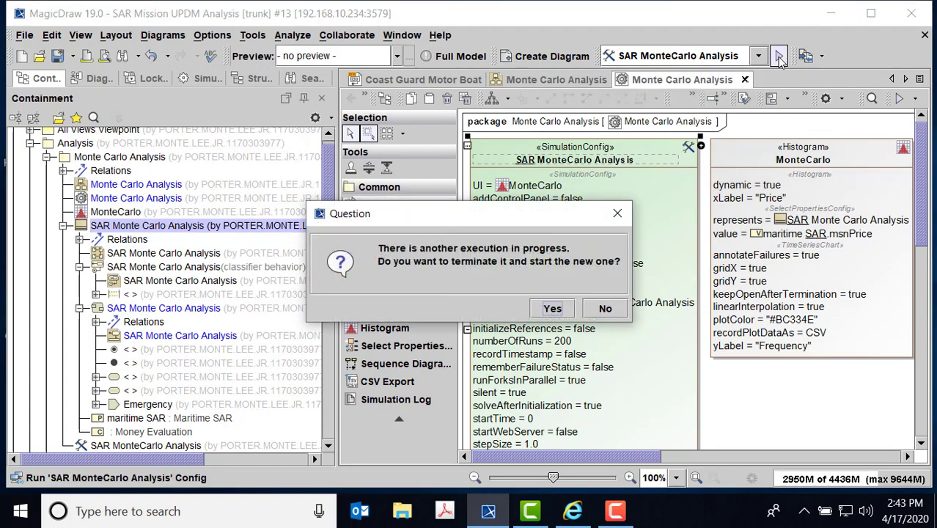
left_click(552, 308)
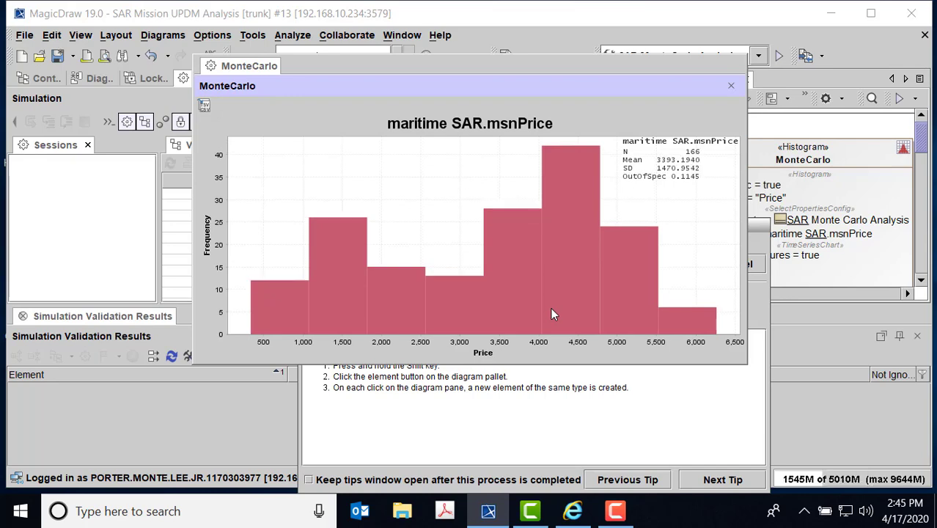
Close the MonteCarlo histogram, cancel the remaining runs, and close the validation results panel
left_click(731, 87)
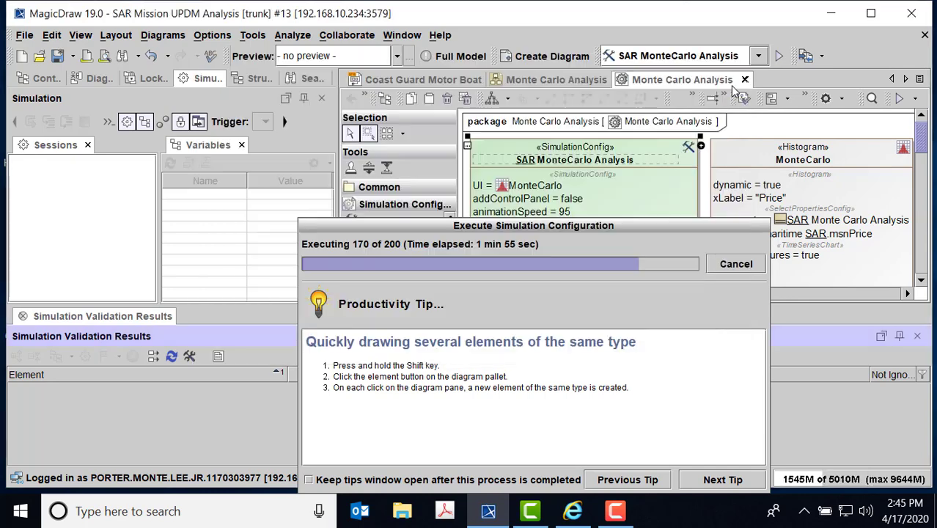
left_click(748, 265)
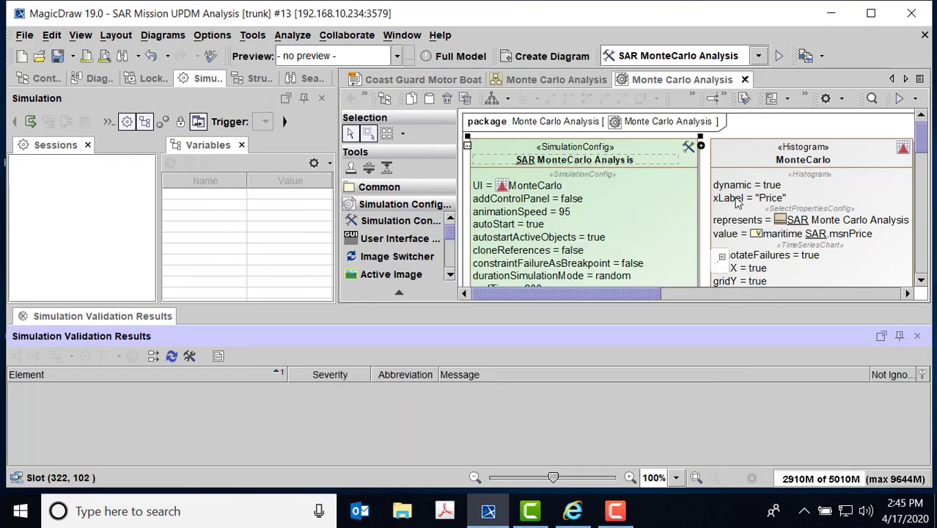
scroll(818, 233, "down", 2)
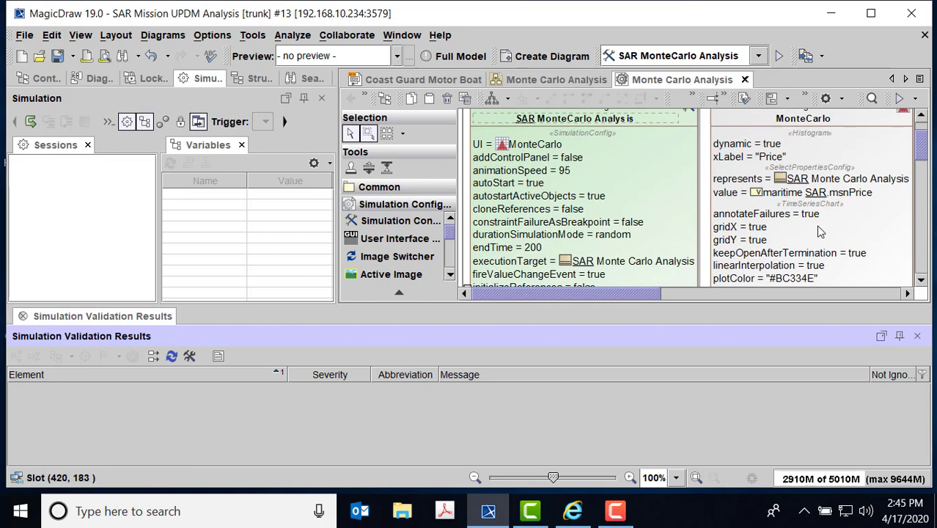
scroll(819, 233, "down", 2)
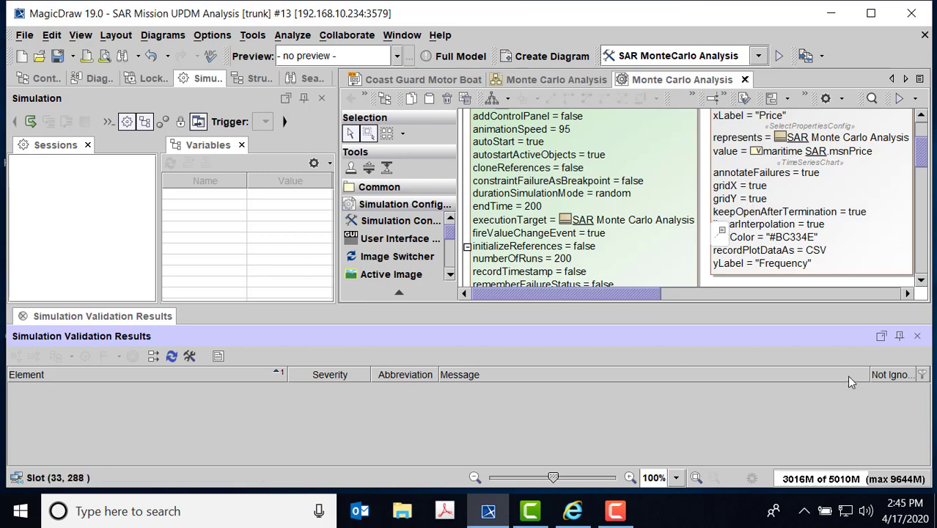
left_click(917, 336)
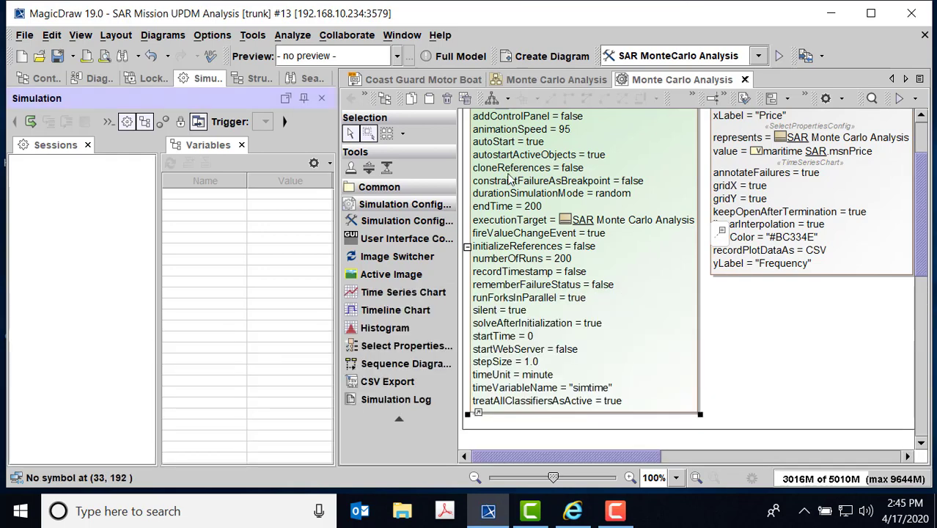
scroll(777, 271, "up", 3)
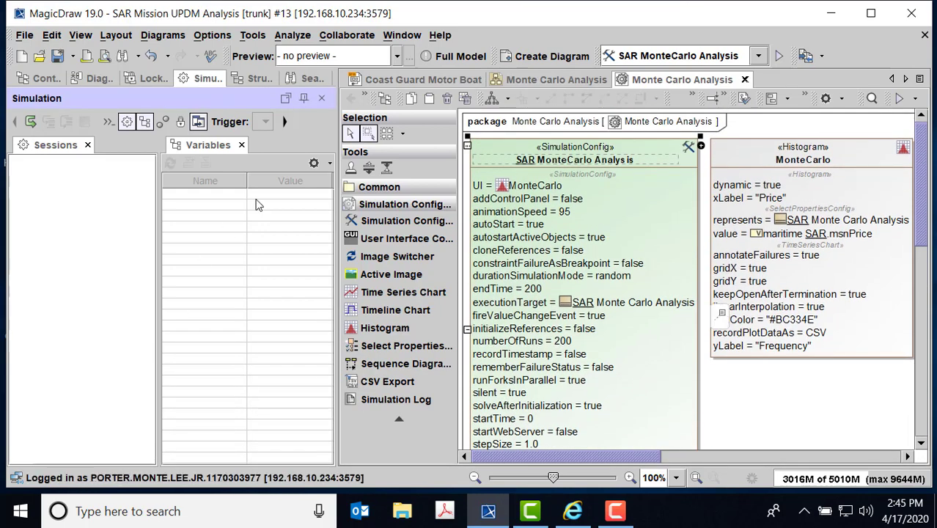
Show the Containment tree and collapse Analysis, Behaviors, Requirements, Structures and Project Usages
left_click(42, 78)
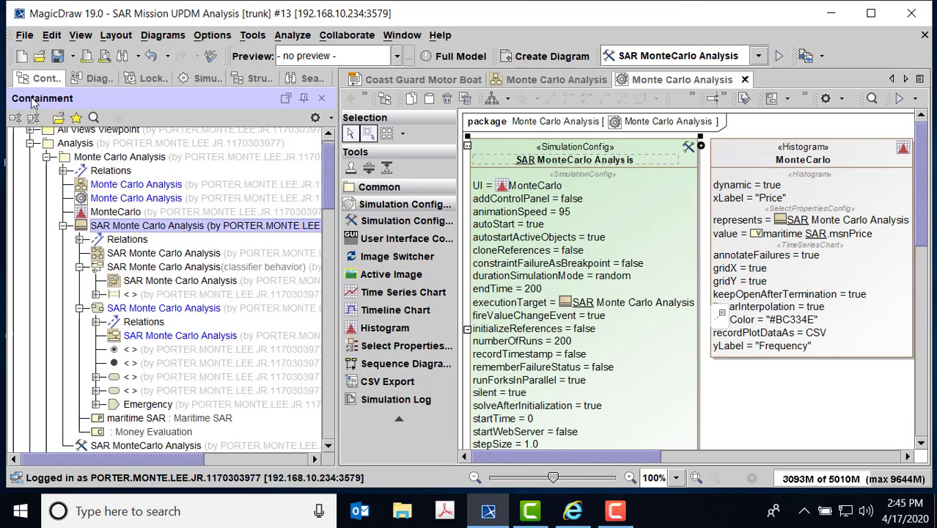
left_click(30, 144)
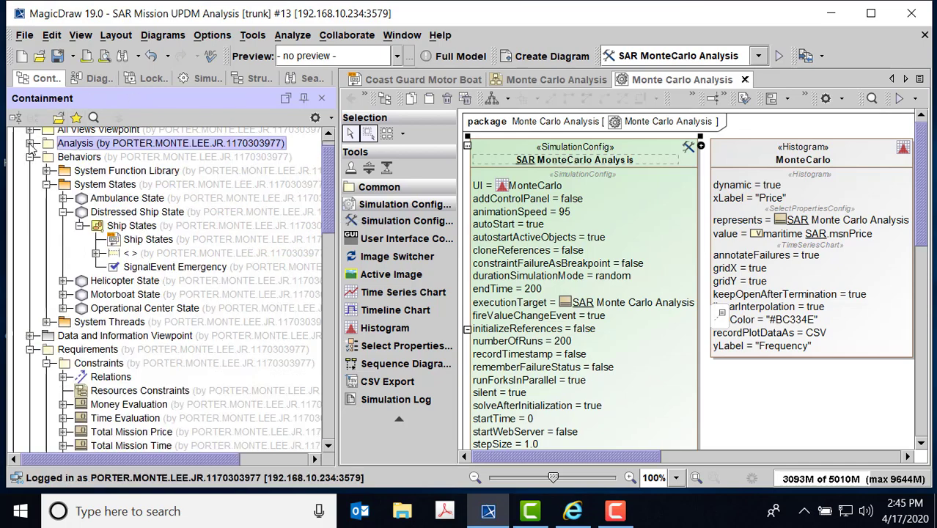
left_click(30, 157)
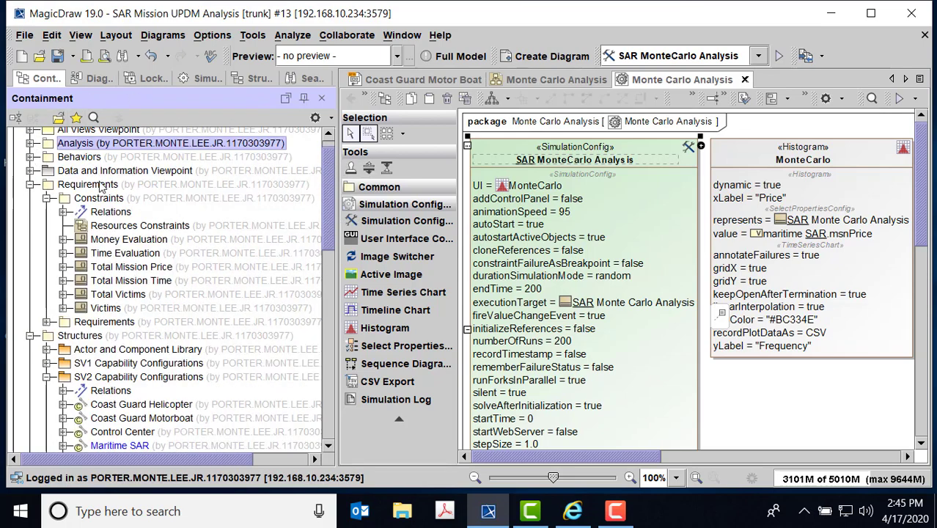
left_click(30, 184)
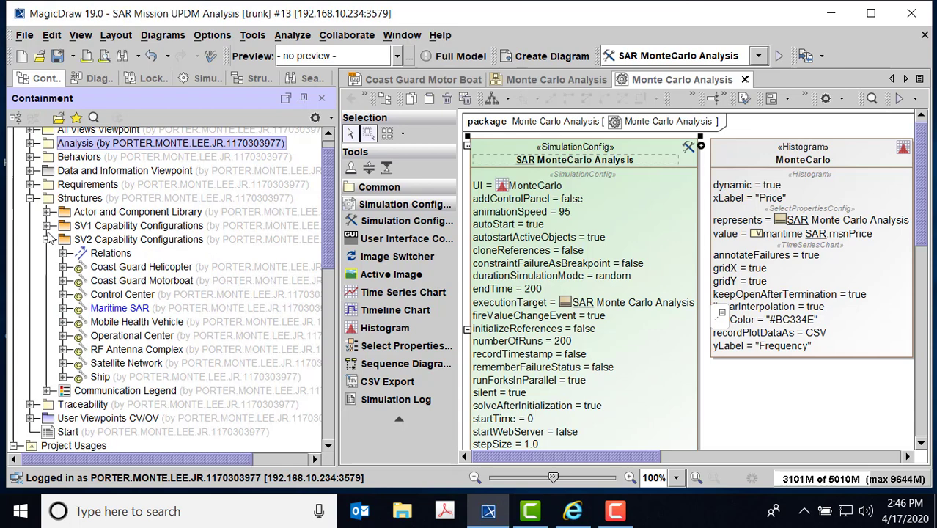
left_click(30, 198)
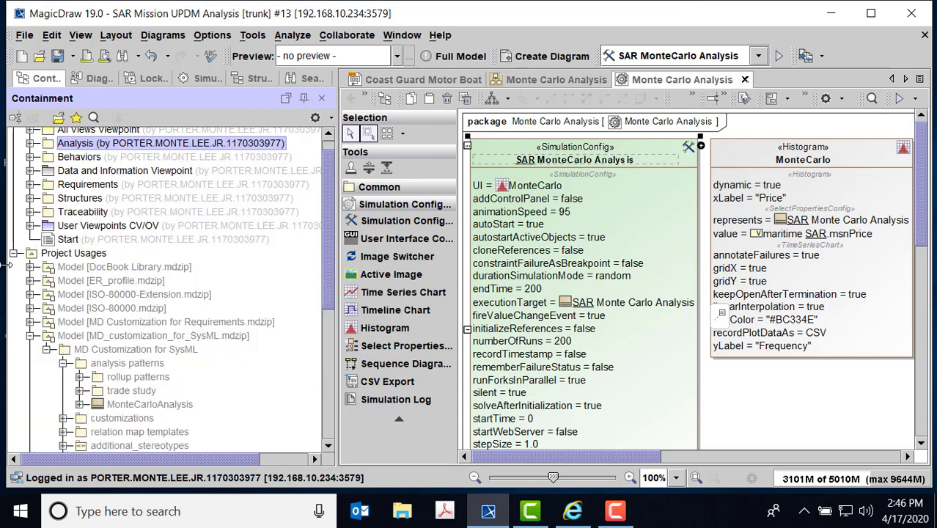
left_click(13, 254)
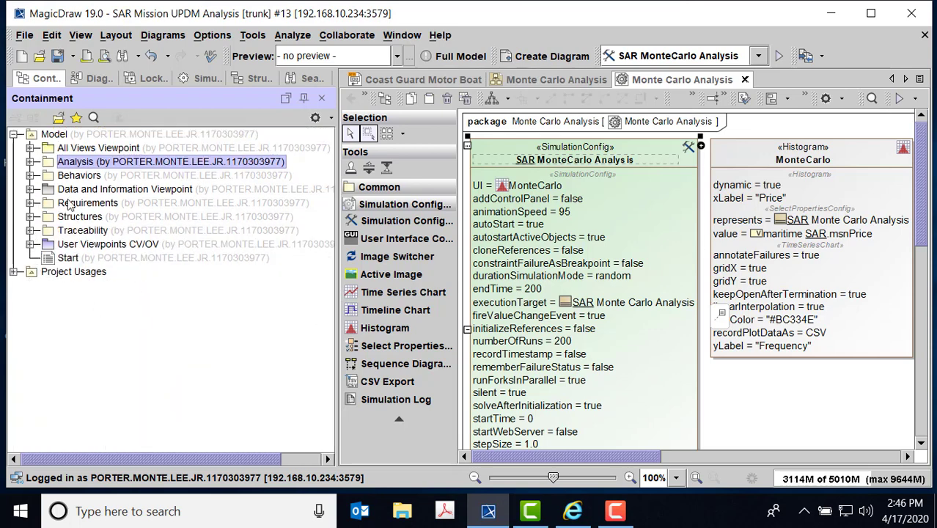